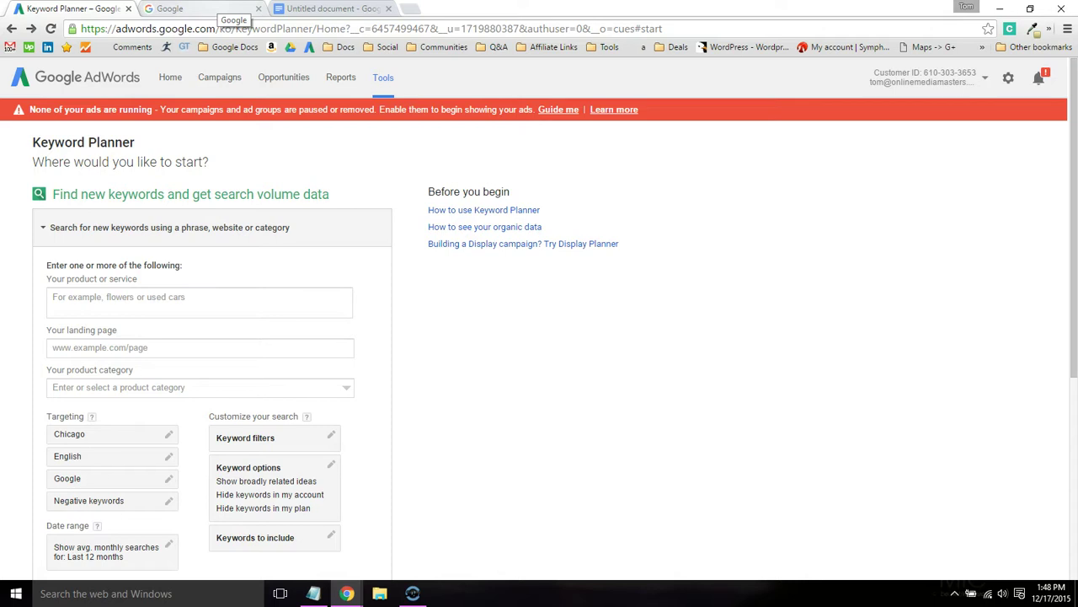
- Switch to the Google search page and lengthen the underscore blank in "chicago ____ photographers" to review its autocomplete suggestions
left_click(223, 11)
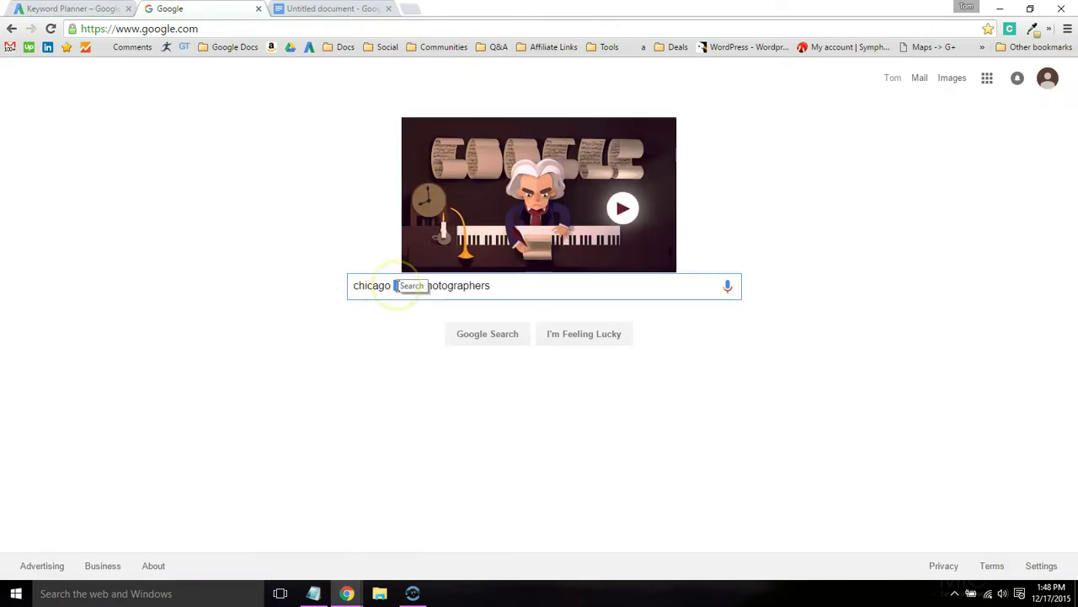
left_click(396, 286)
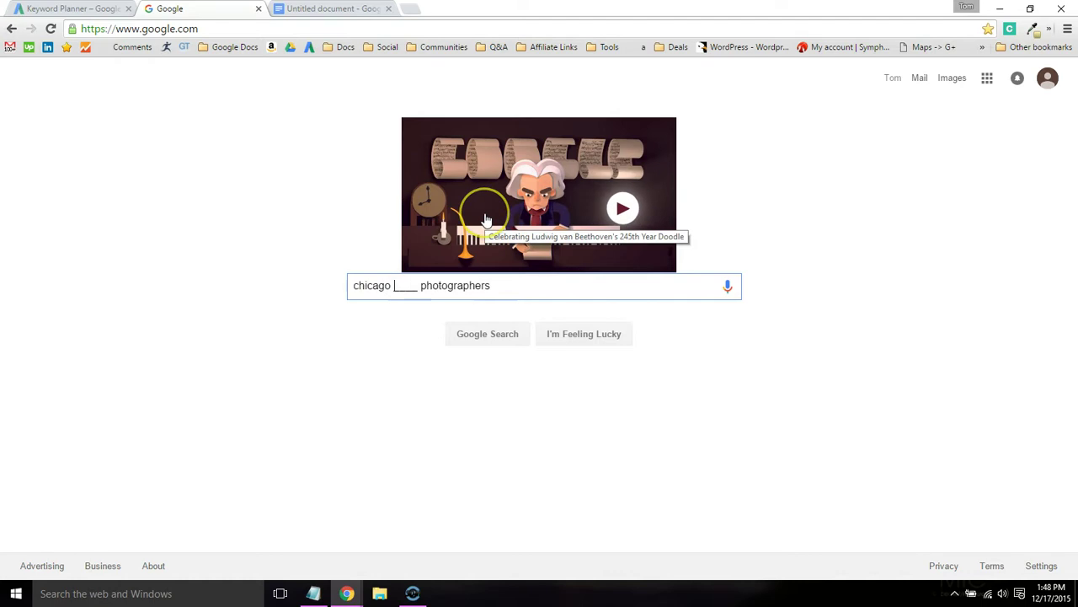
key("Right")
type("_")
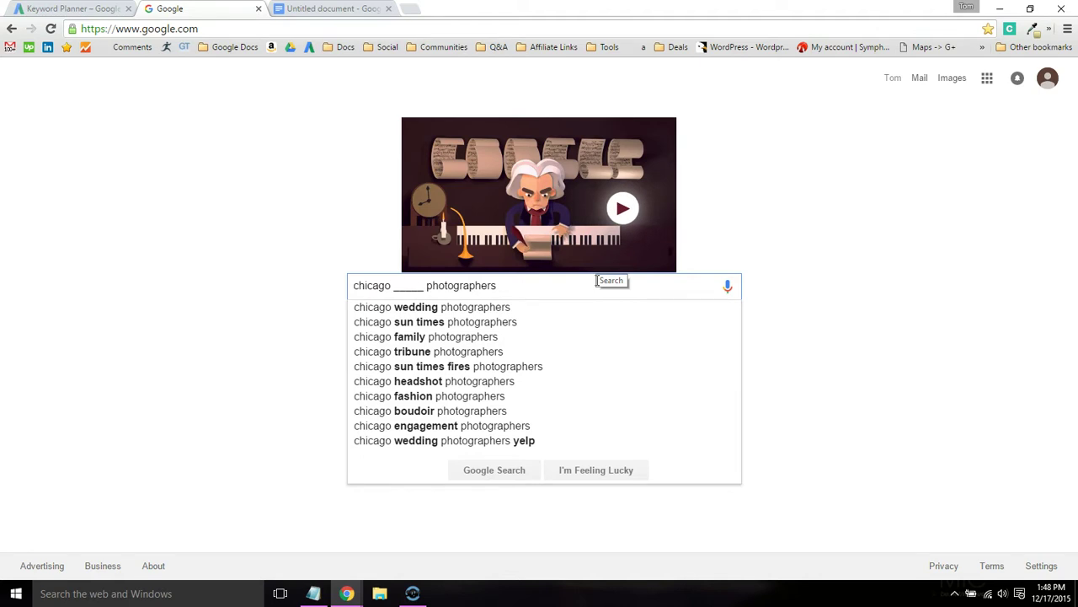
left_click(462, 399)
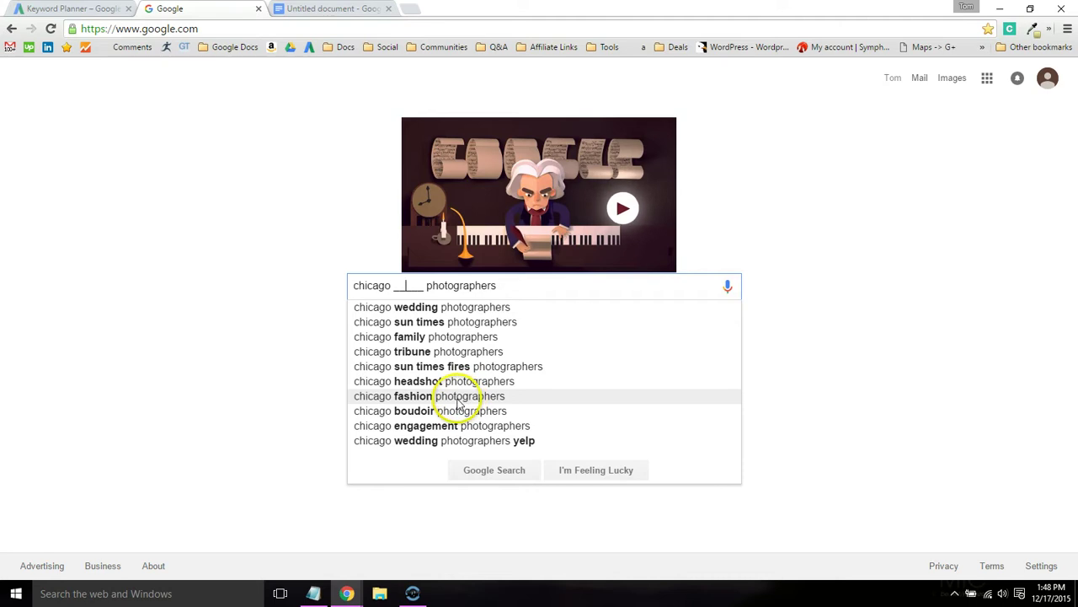
- Switch to the untitled Google Docs document and write "chicago wedding photographer" as the first keyword line
left_click(367, 11)
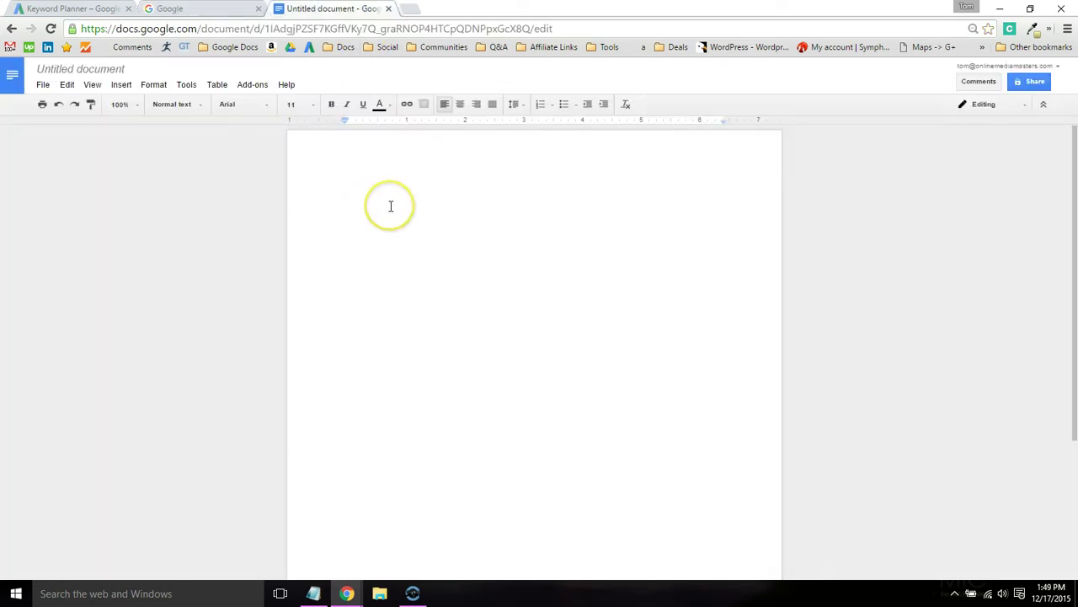
type("chicago wdding")
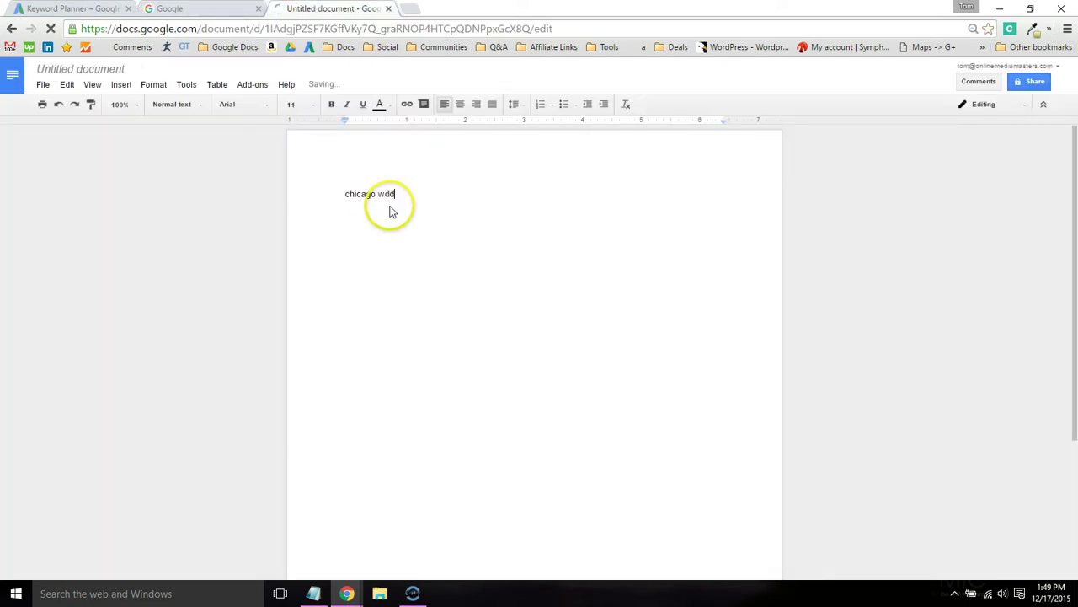
key("BackSpace")
key("BackSpace")
key("BackSpace")
key("BackSpace")
key("BackSpace")
type("edding photographer")
key("Return")
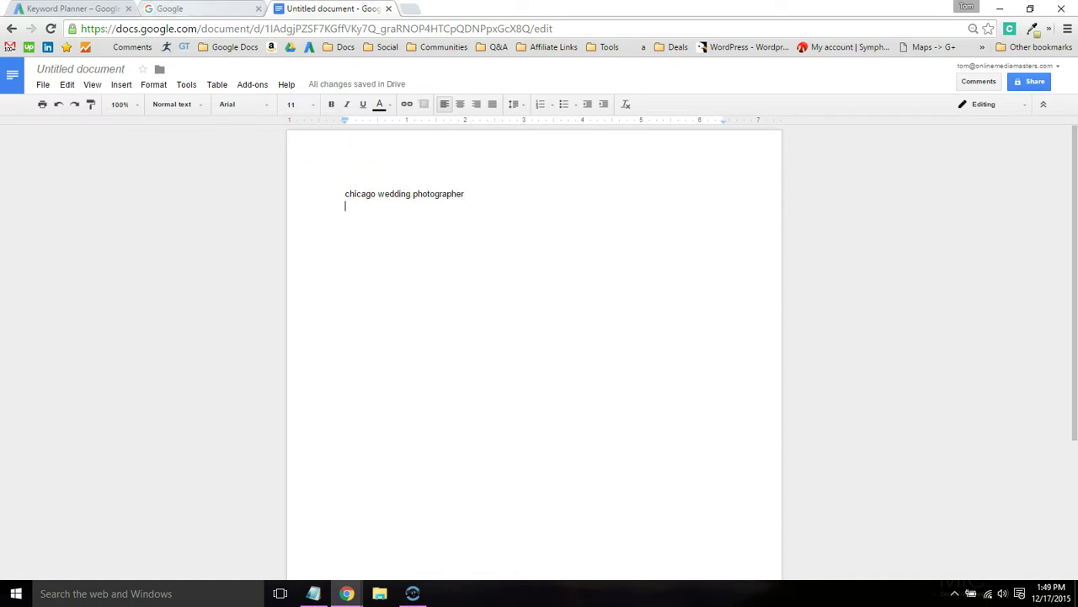
- Return to the Google search page and make the query singular, "chicago ________ photographer", to review its autocomplete suggestions
left_click(181, 10)
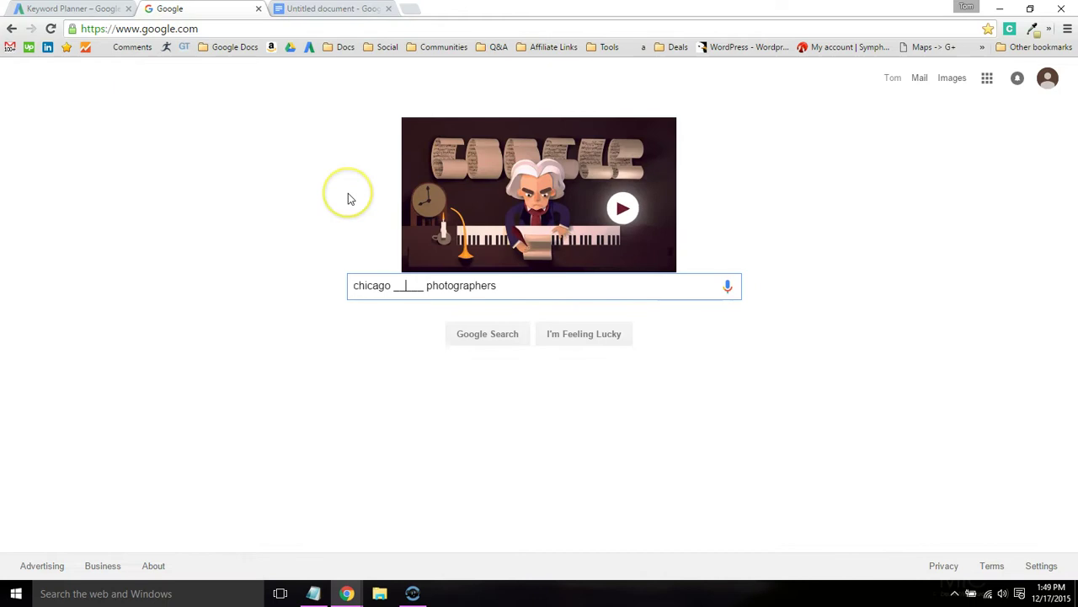
type("_")
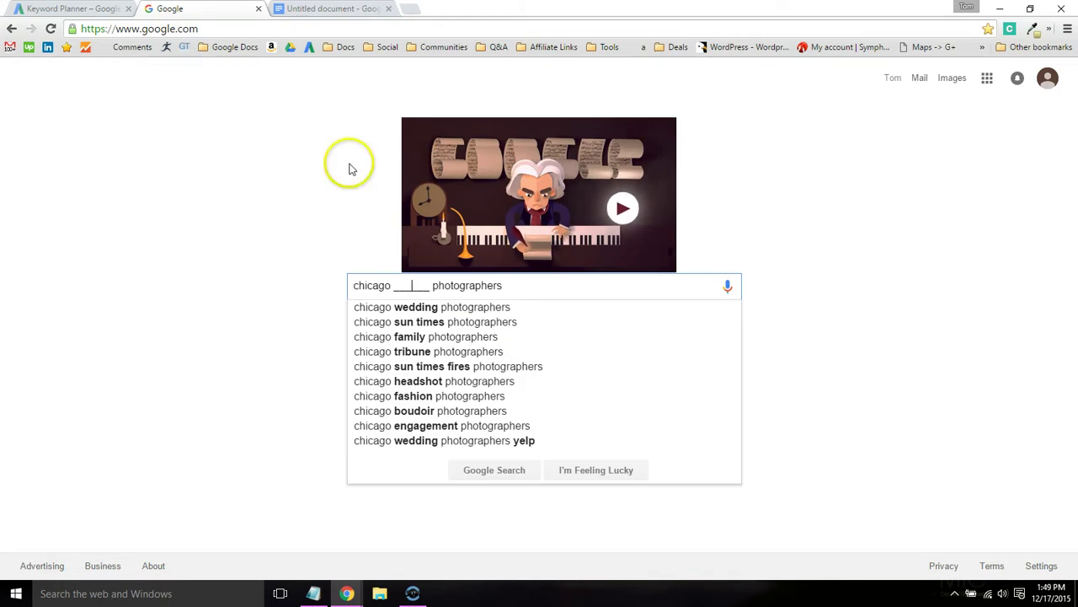
left_click(526, 289)
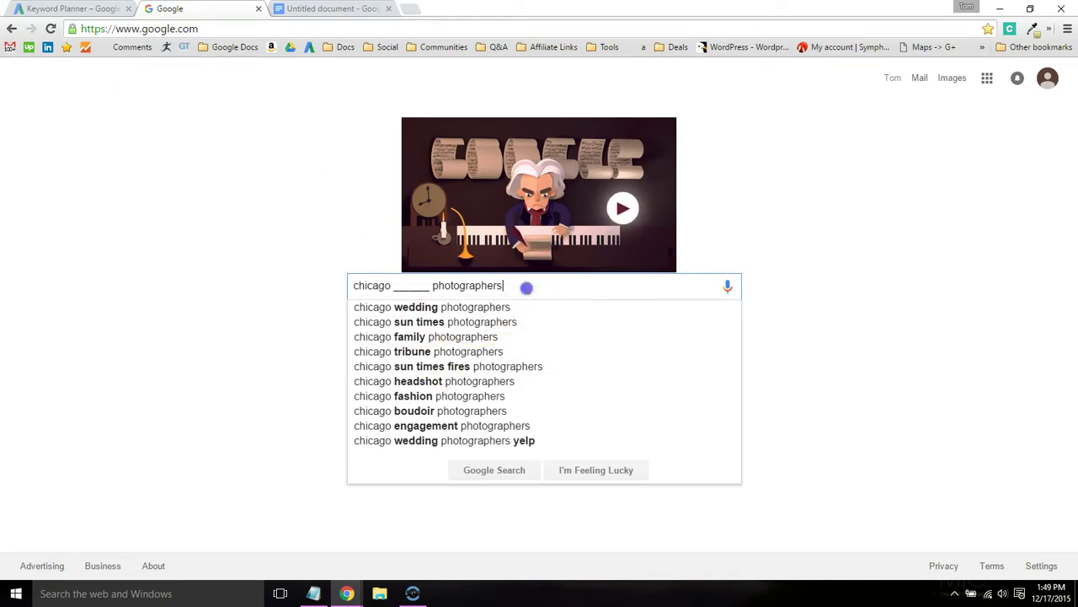
key("BackSpace")
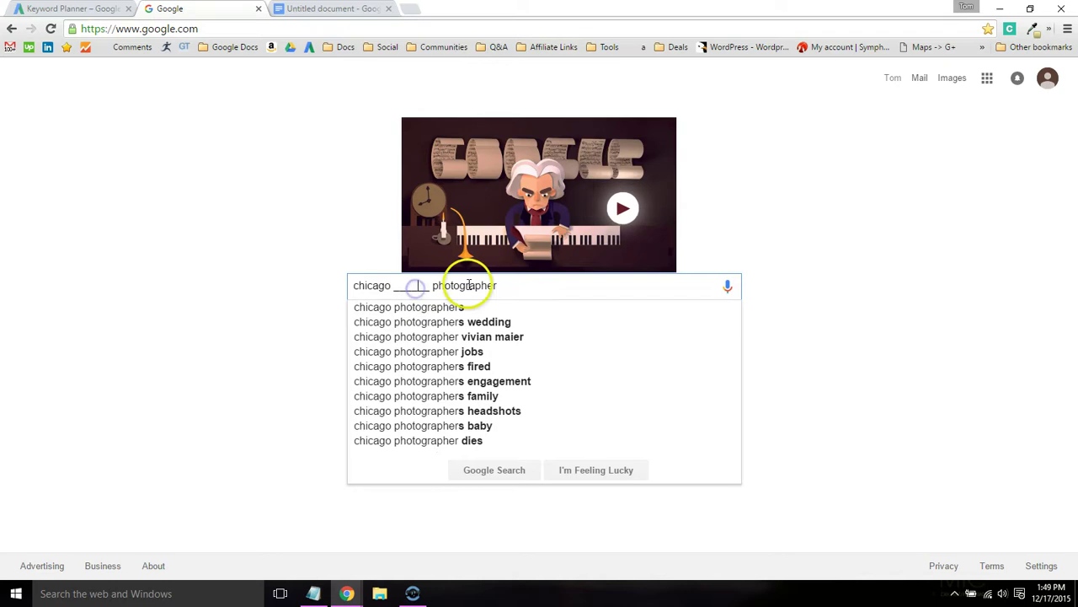
type("_")
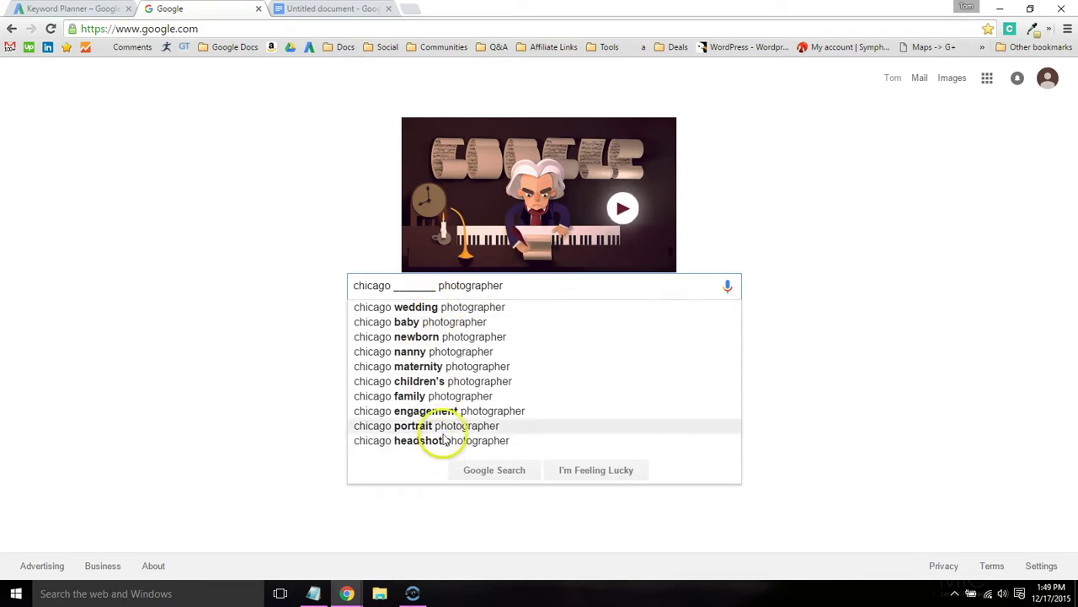
- Move the underscore blank to the start of the query, before "chicago photographer", to review the autocomplete suggestions
double_click(416, 286)
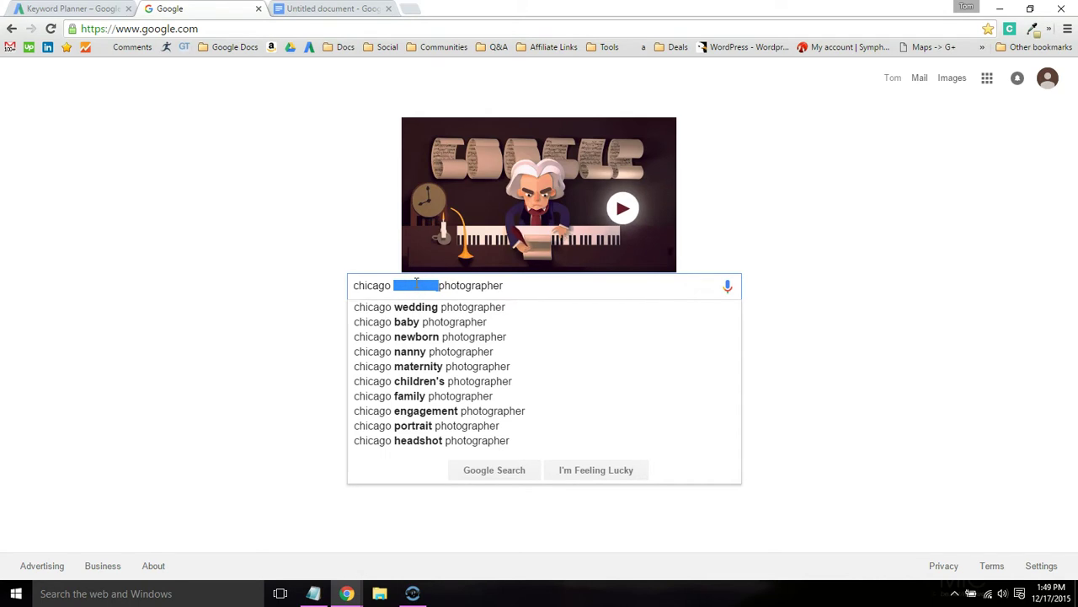
key("BackSpace")
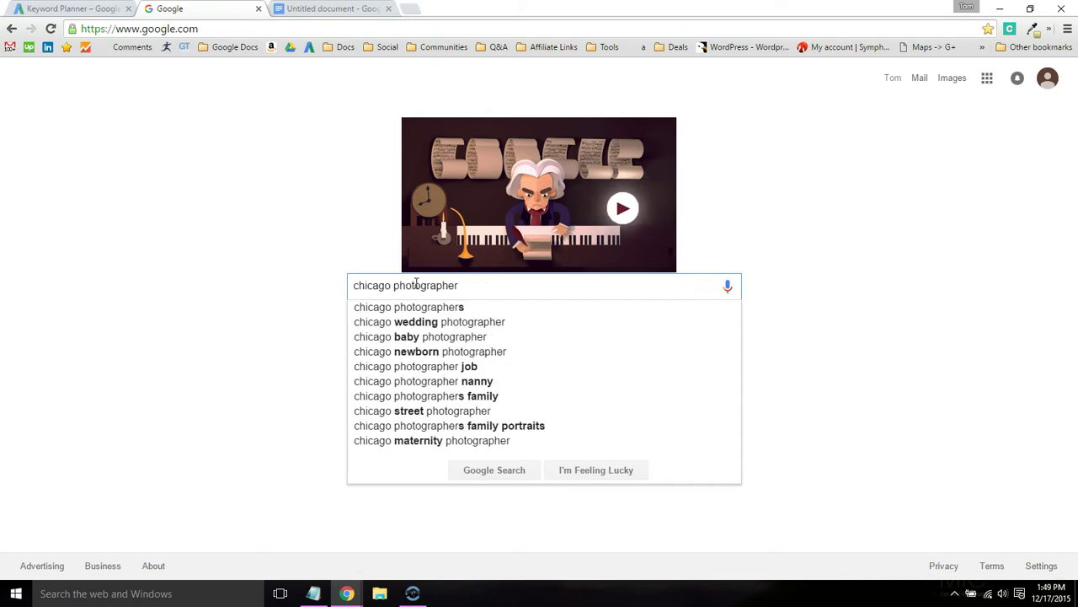
left_click(354, 285)
type("_______")
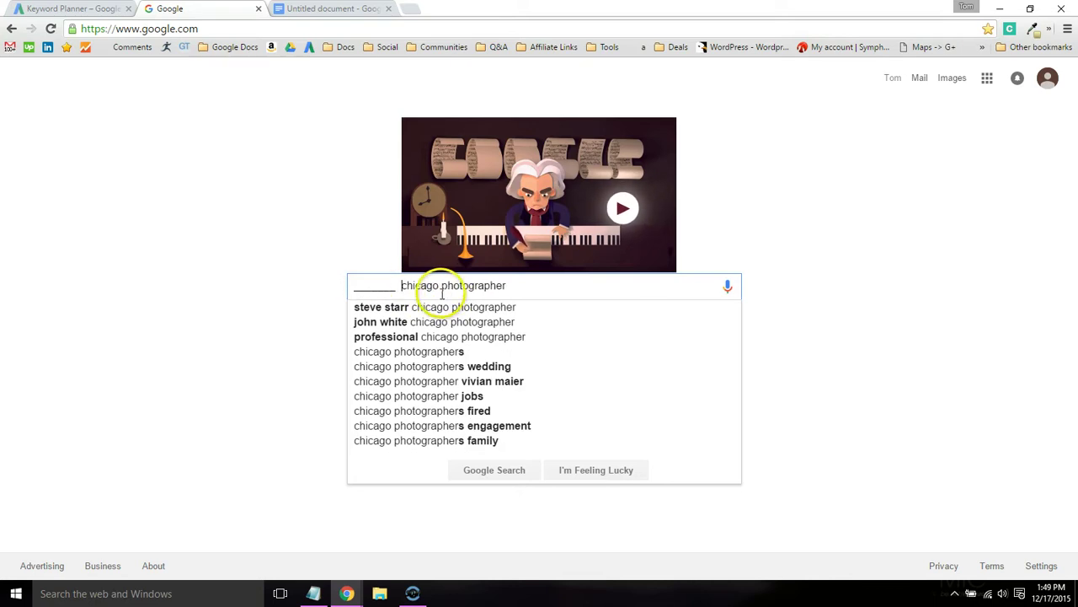
left_click(384, 286)
type("_")
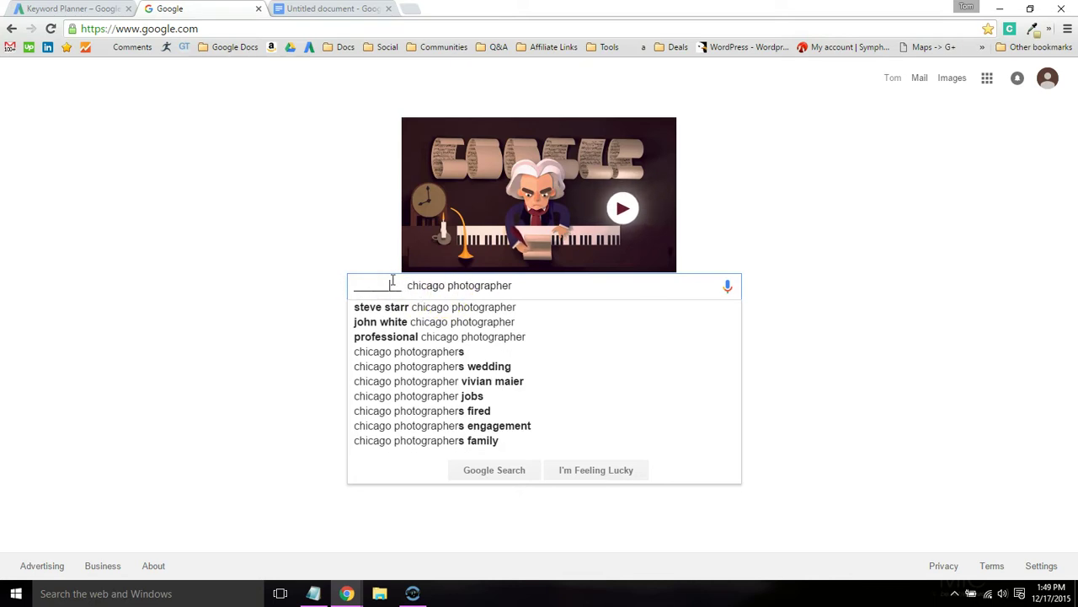
- Reword the query to an underscore blank followed by "photographer in chicago" and review its autocomplete suggestions
key("shift+Right")
key("shift+Right")
key("shift+Right")
key("shift+Right")
key("shift+Right")
key("shift+Right")
key("shift+Right")
key("BackSpace")
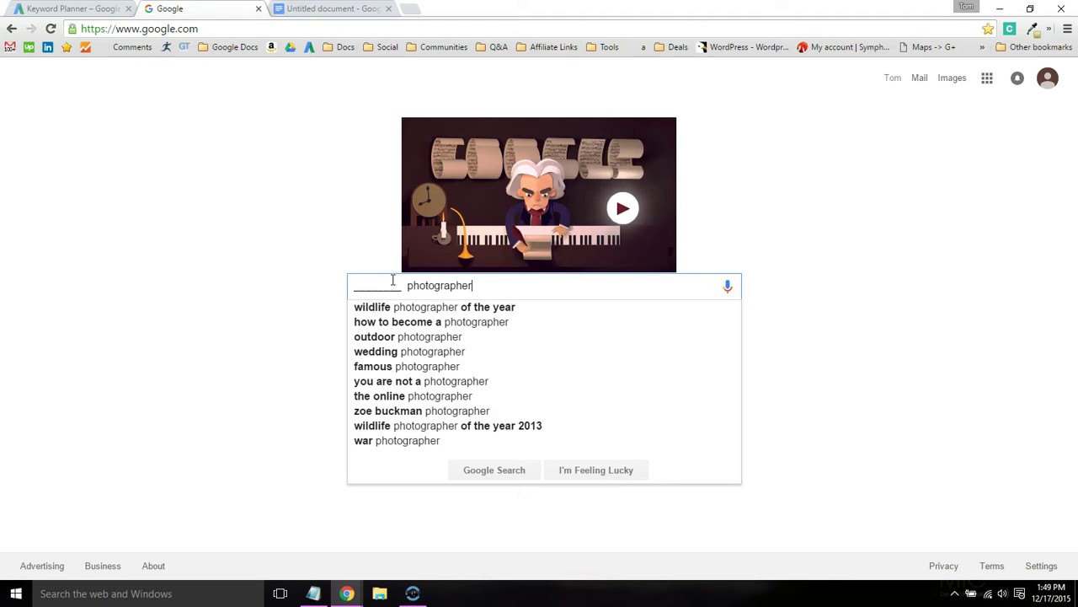
type("in chicag")
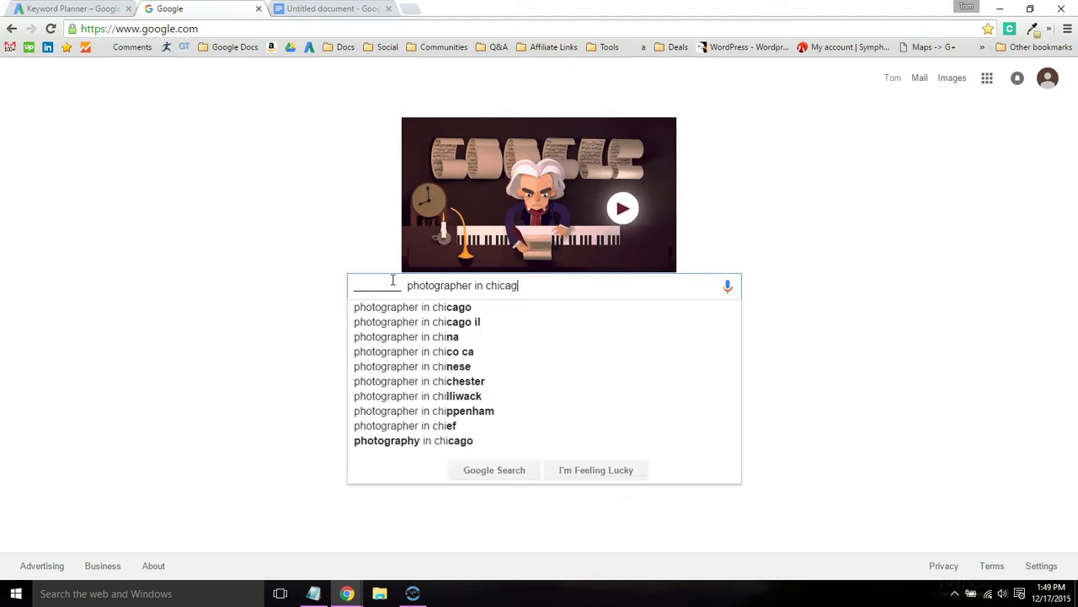
type("o")
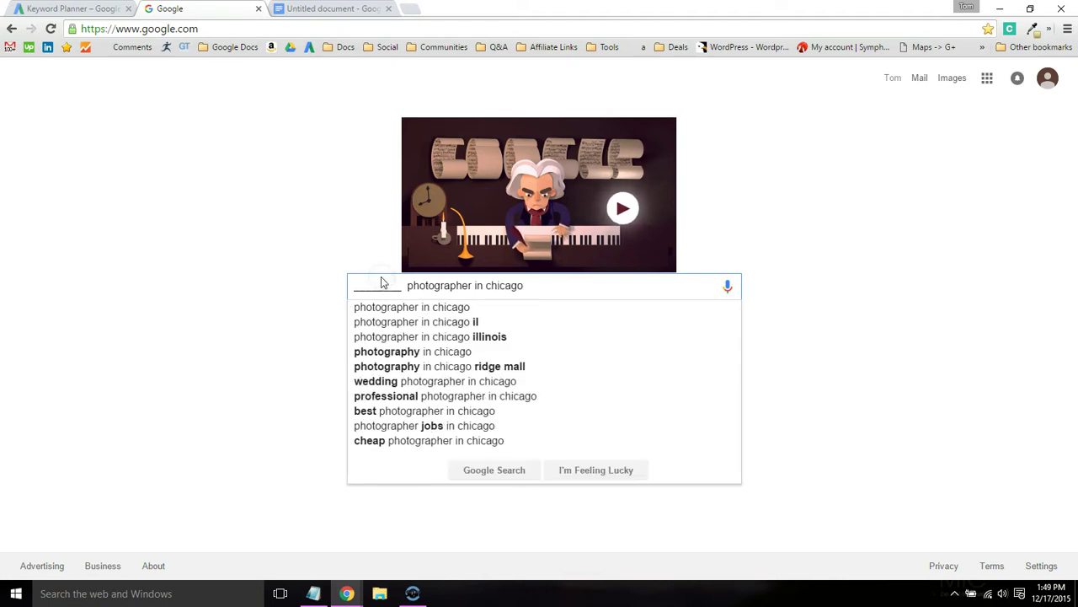
type("_")
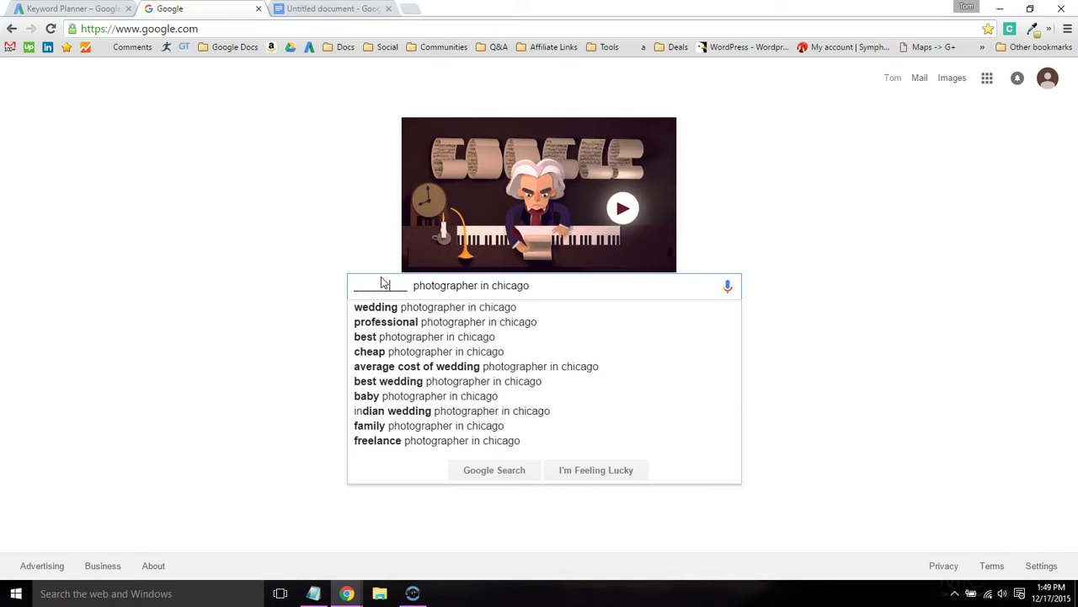
left_click(438, 410)
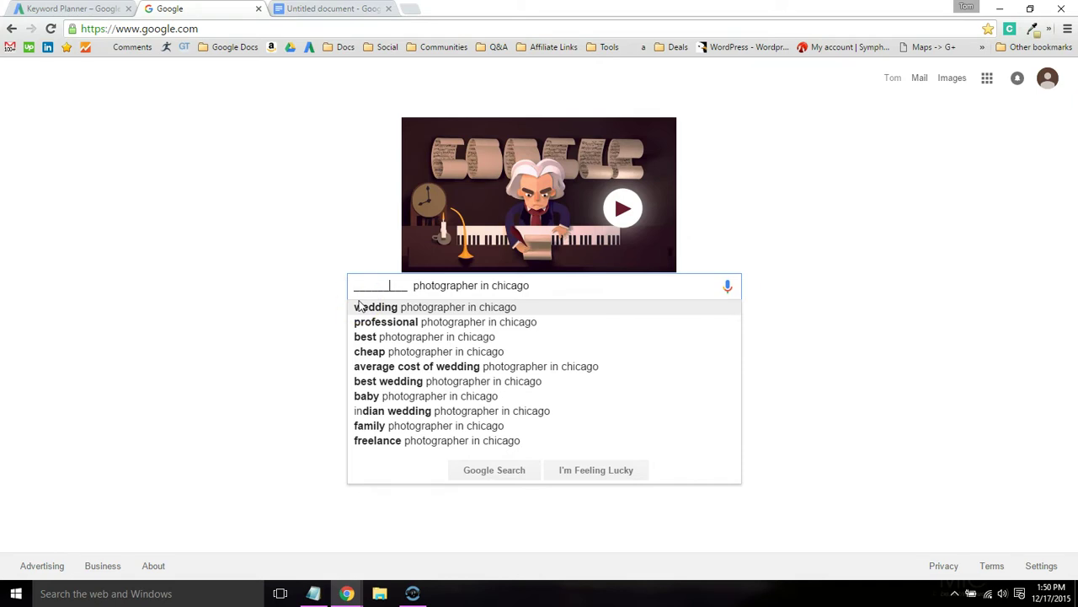
left_click(330, 11)
left_click(402, 221)
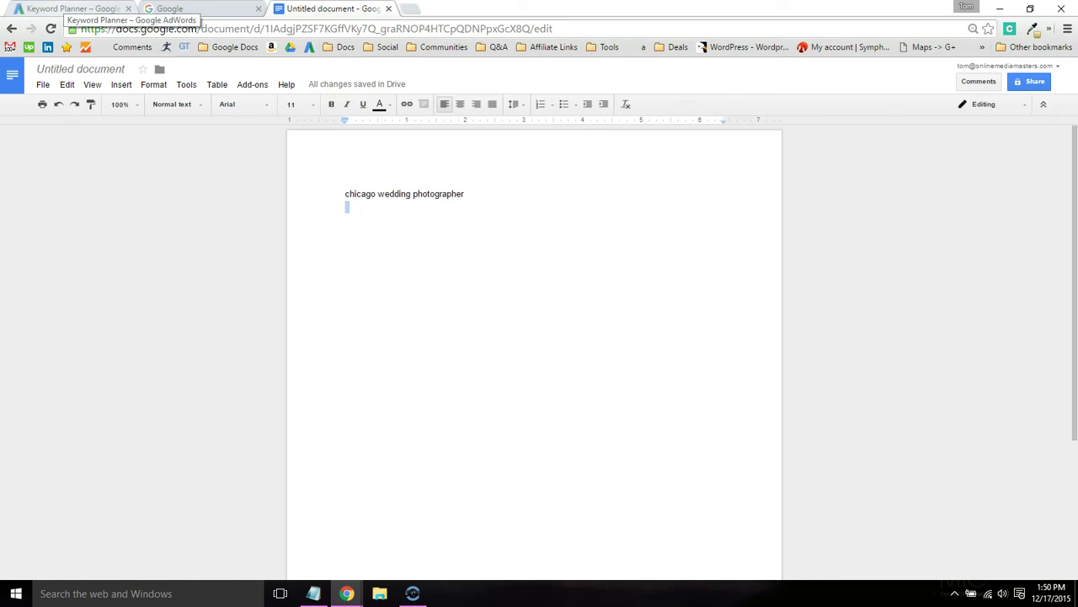
- Switch to Google AdWords, reopen Keyword Planner, and enter "chicago photographer" as the product or service in a new keyword search
left_click(72, 9)
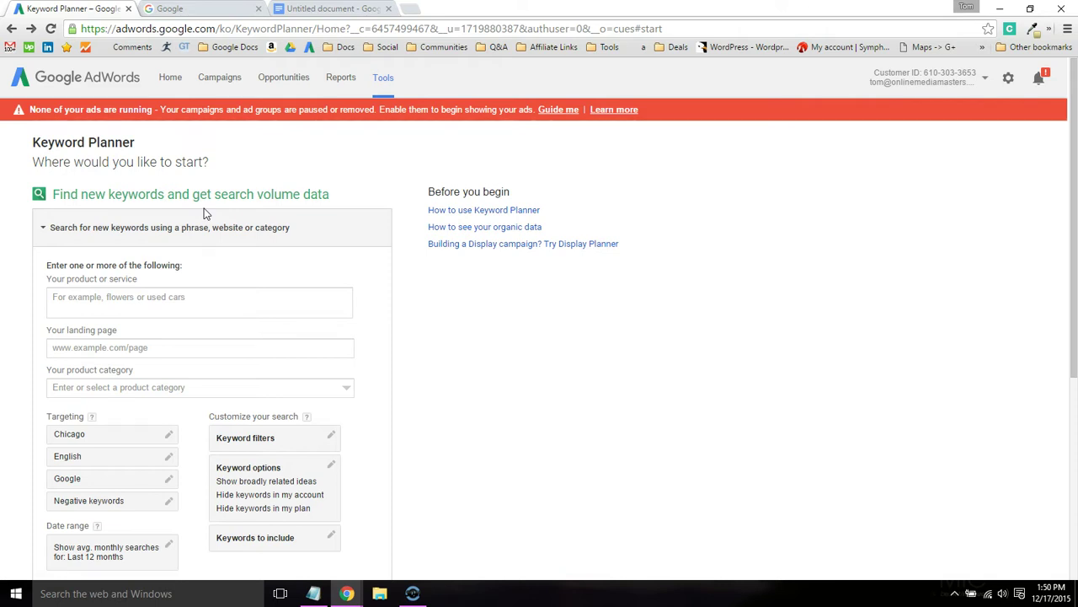
left_click(383, 78)
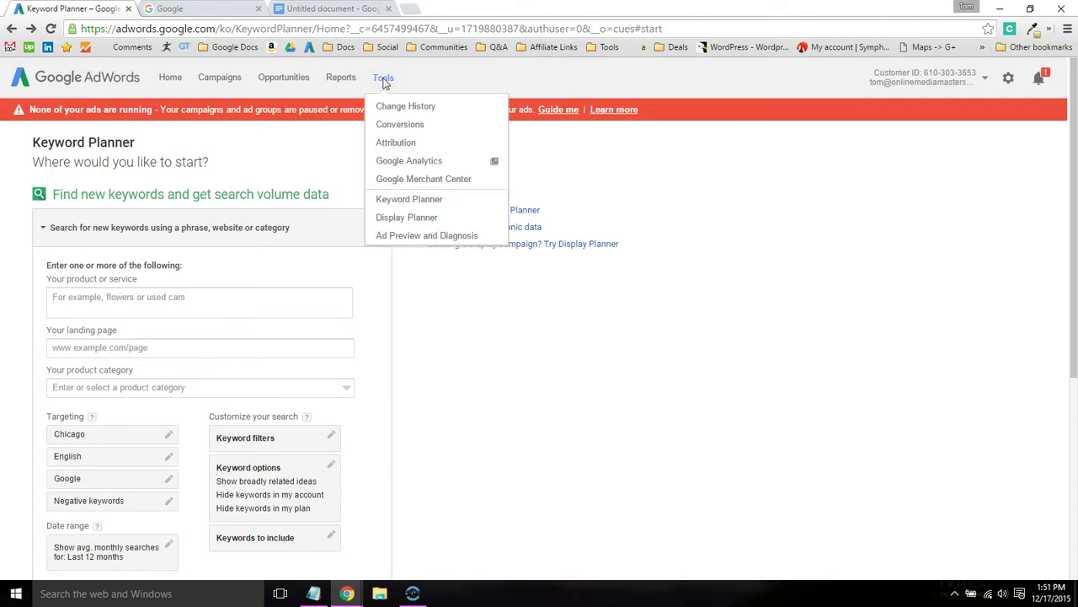
left_click(423, 199)
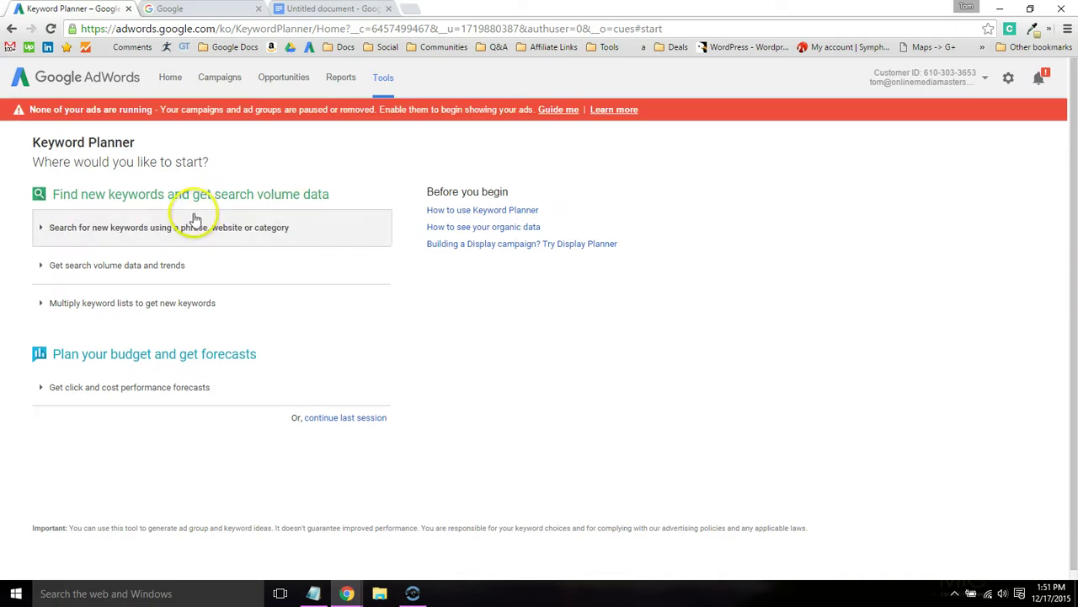
left_click(148, 232)
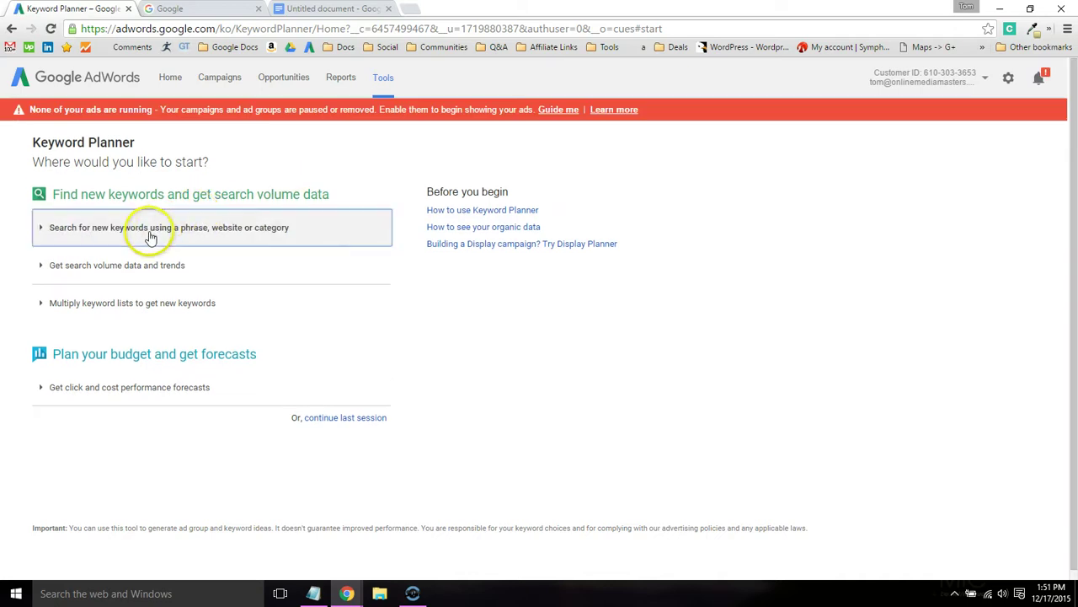
left_click(182, 309)
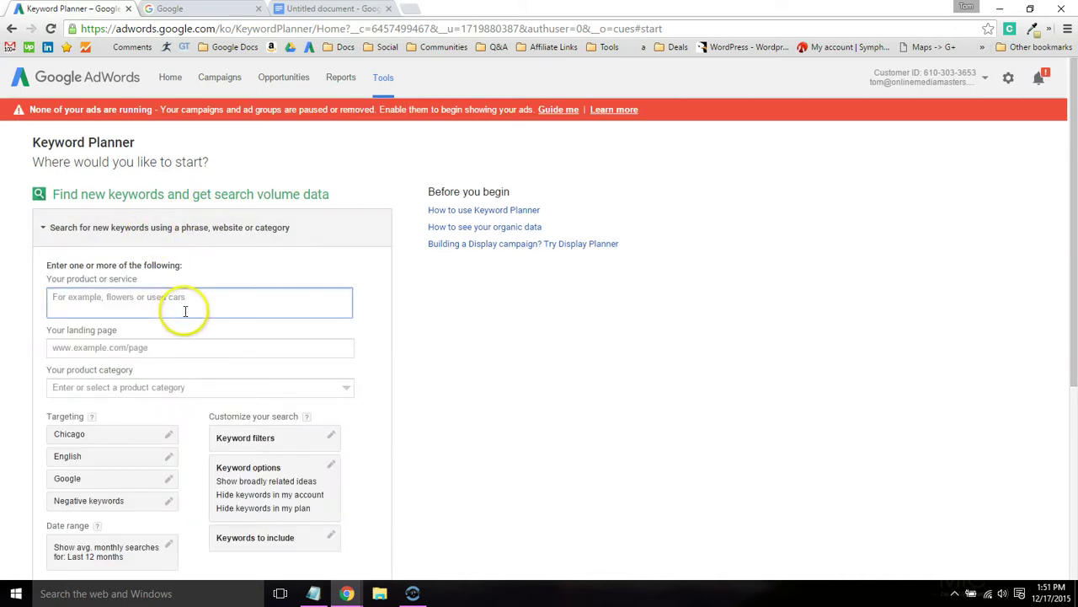
type("chicago pho")
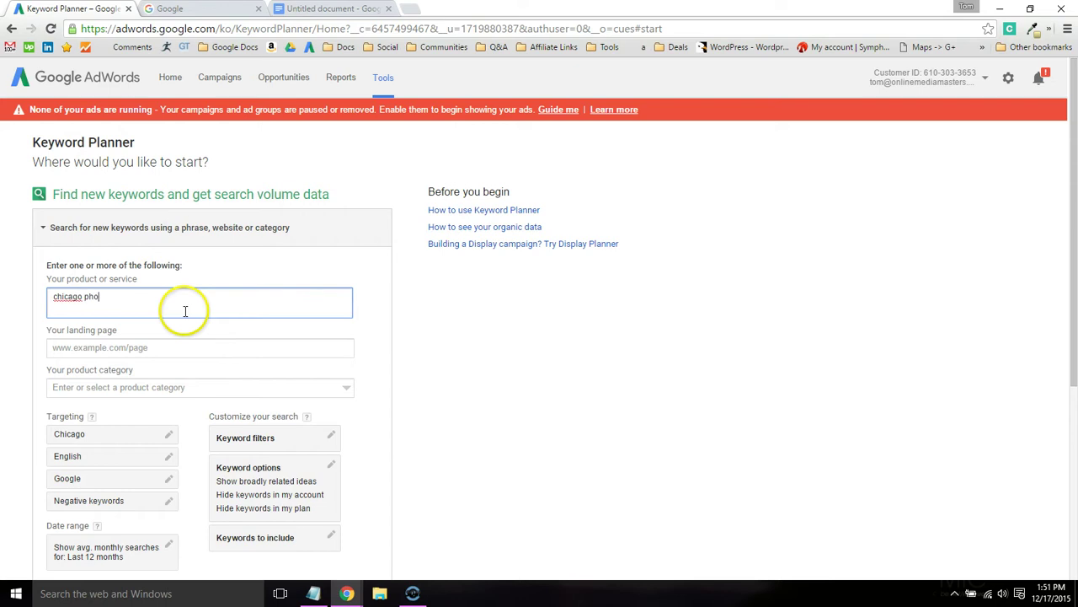
type("tographer")
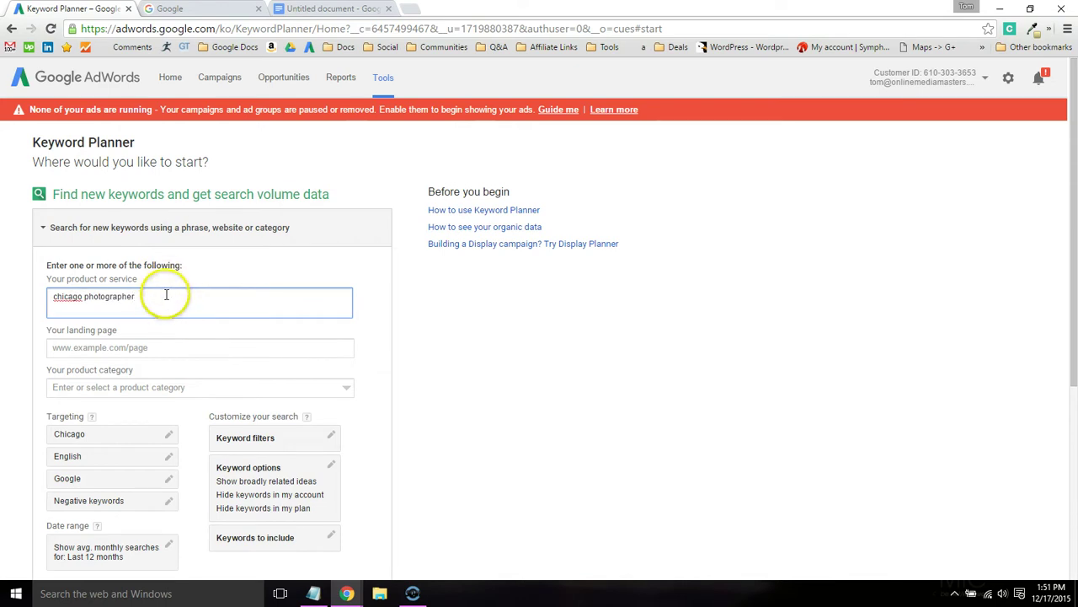
- Remove Chicago from the location targeting, save it, and get the keyword ideas for all locations
scroll(189, 292, "down", 2)
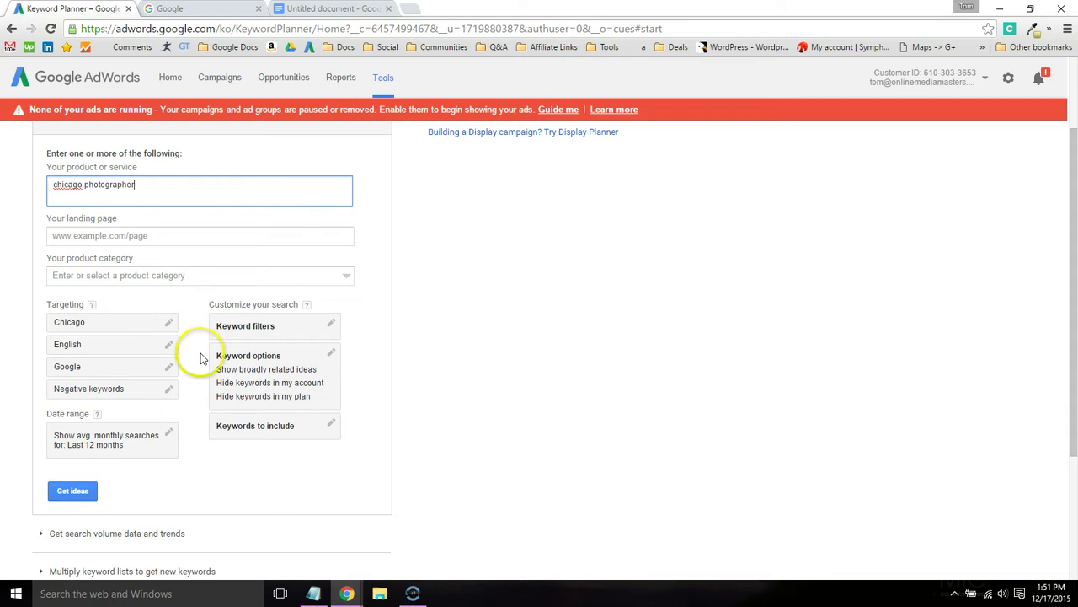
left_click(169, 322)
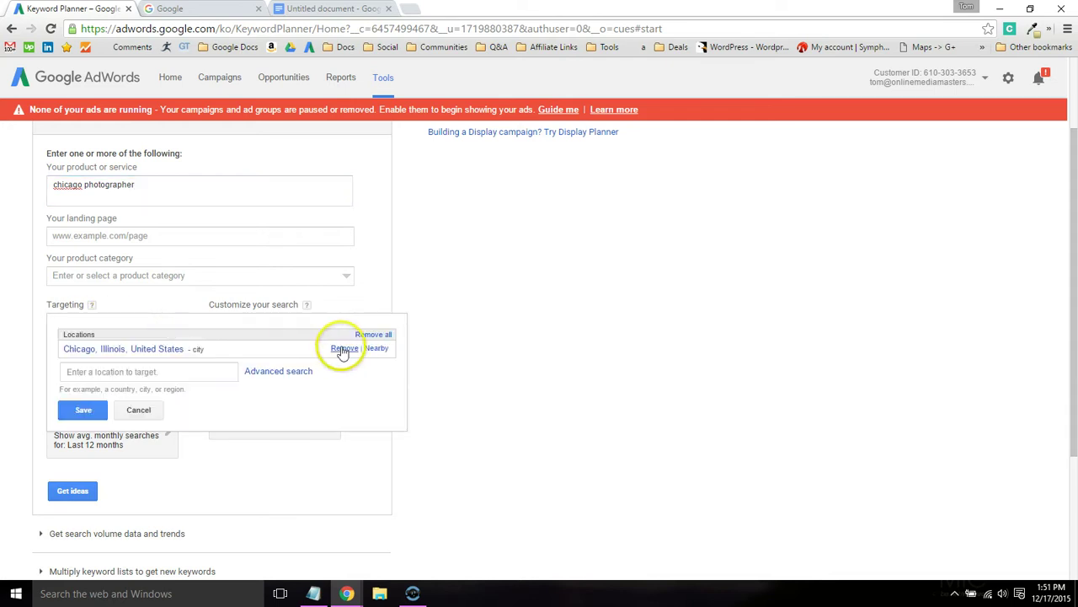
left_click(340, 346)
left_click(80, 406)
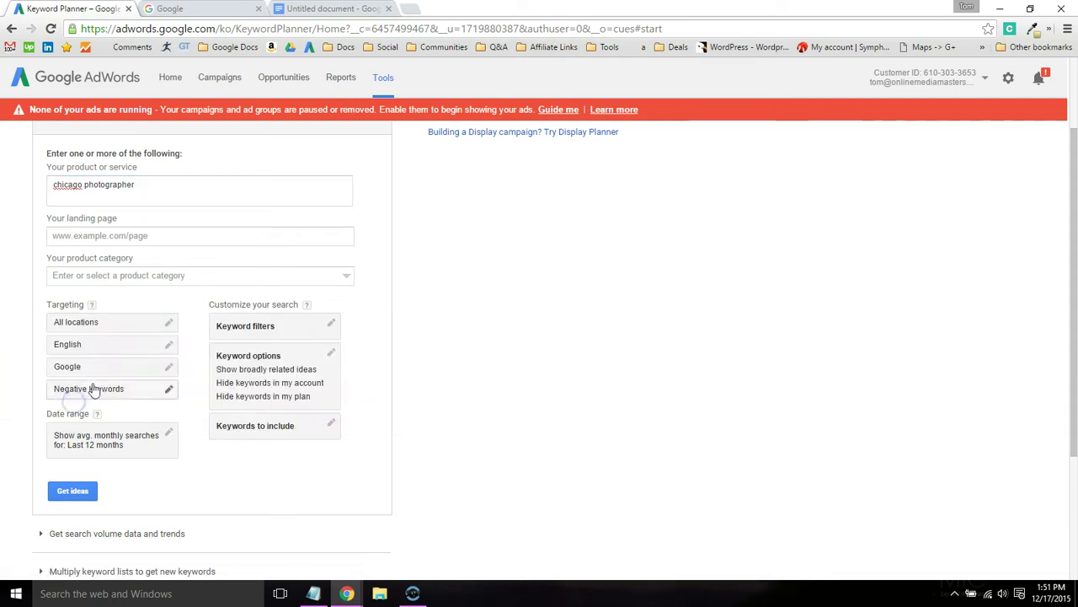
left_click(703, 336)
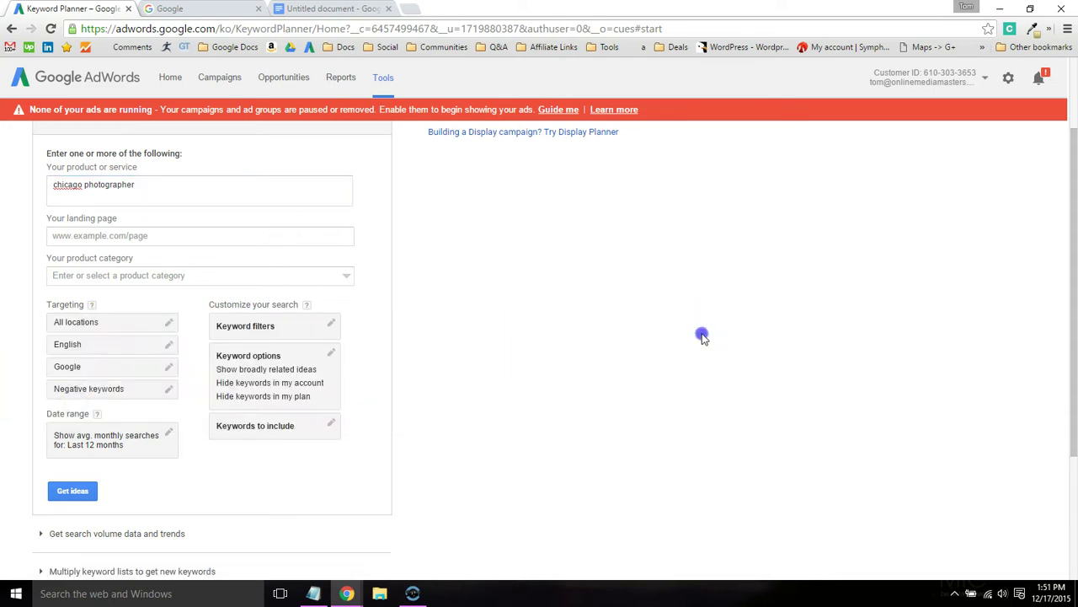
left_click(155, 334)
left_click(496, 315)
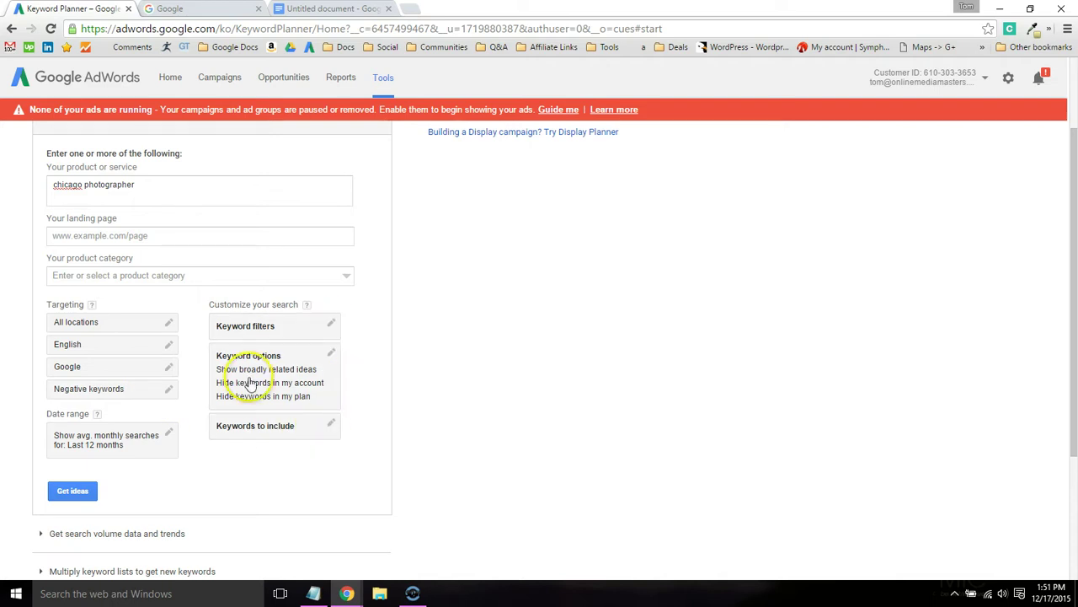
left_click(85, 493)
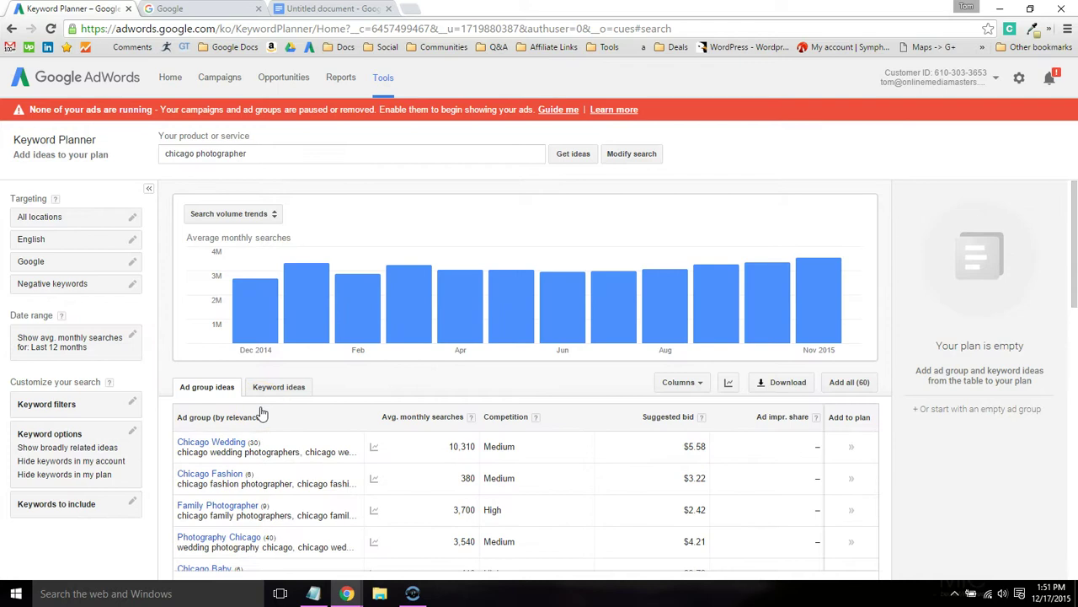
- Show the individual keyword ideas and compare average monthly searches and competition for "chicago photographer" and "chicago photographers"
left_click(283, 387)
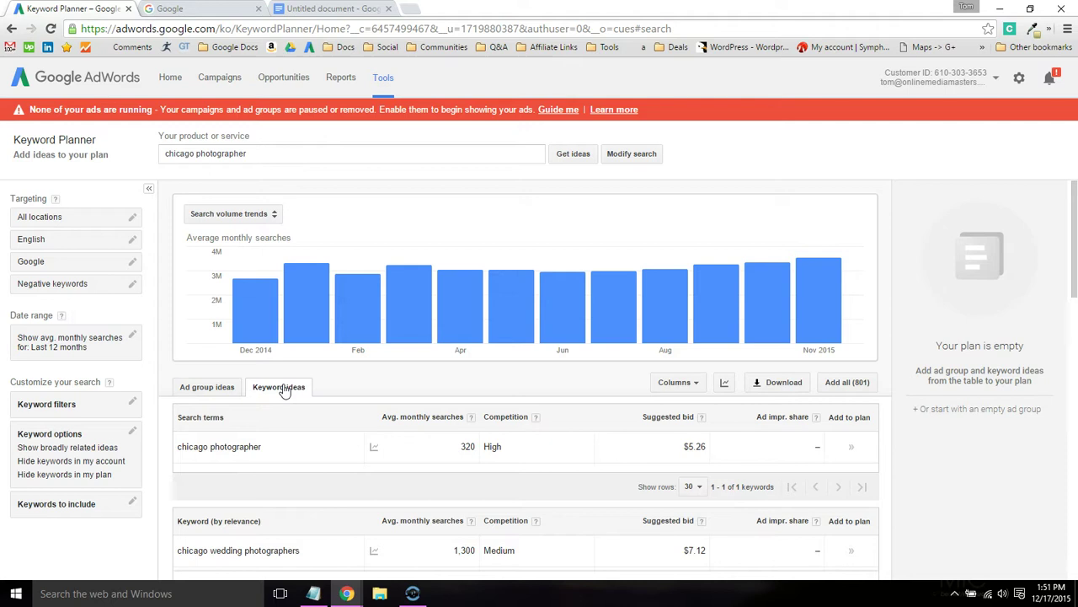
double_click(468, 446)
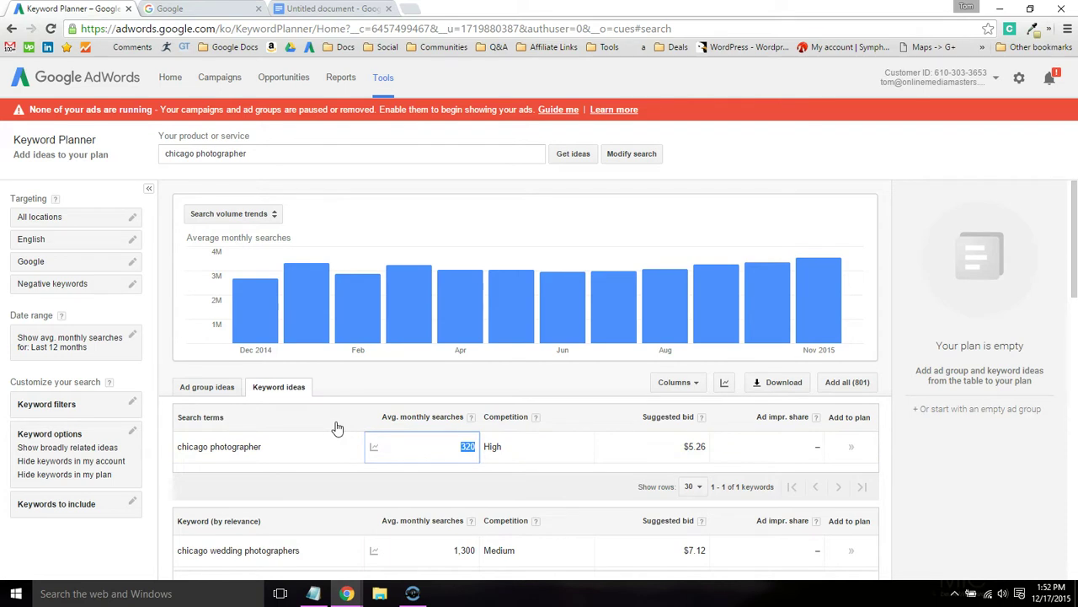
scroll(300, 349, "down", 2)
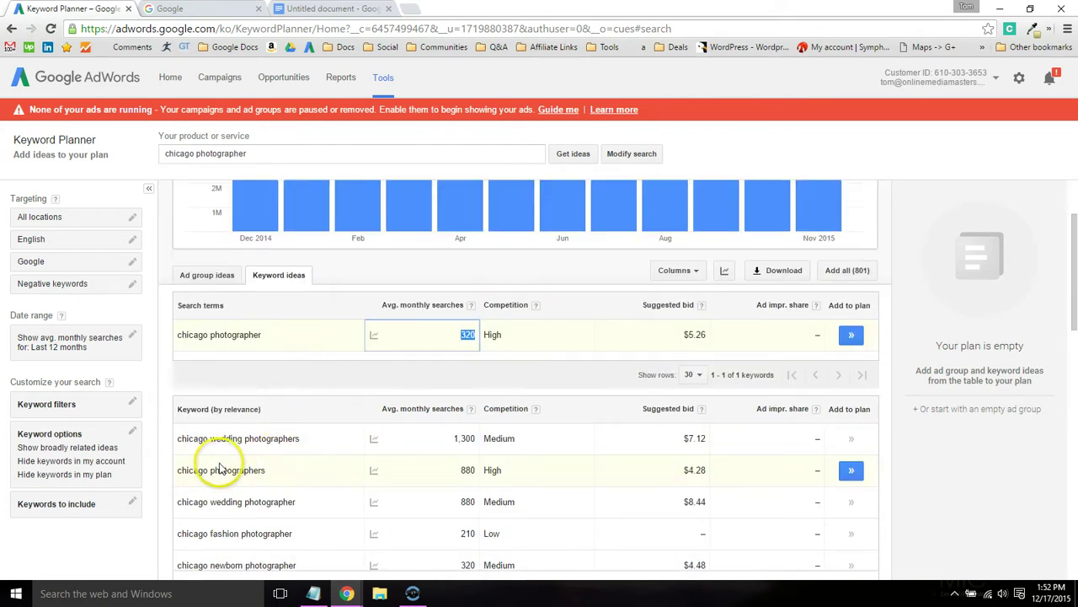
left_click_drag(179, 470, 270, 474)
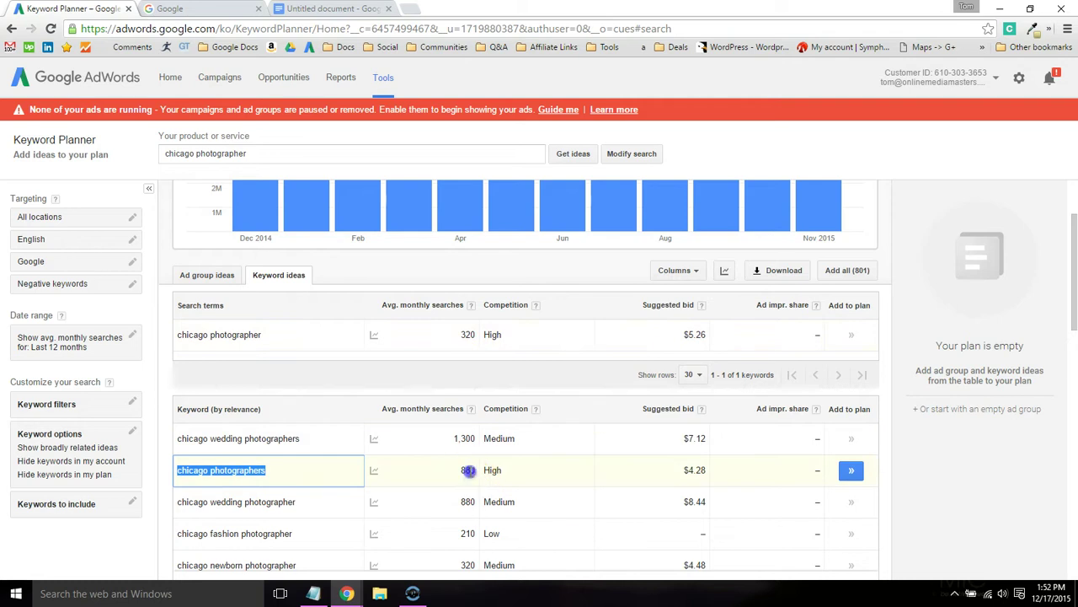
double_click(469, 471)
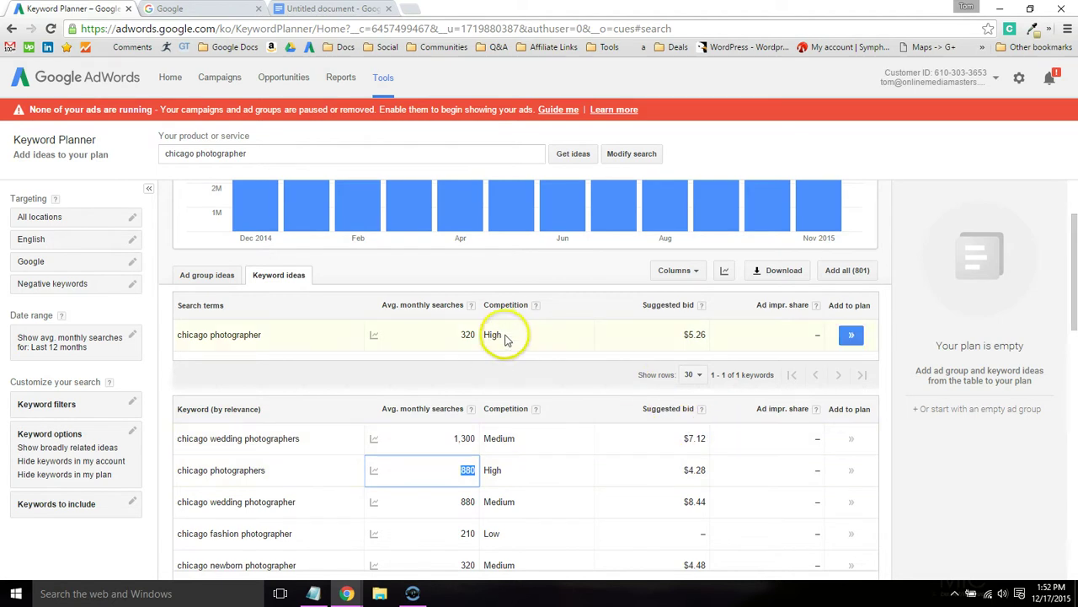
double_click(493, 334)
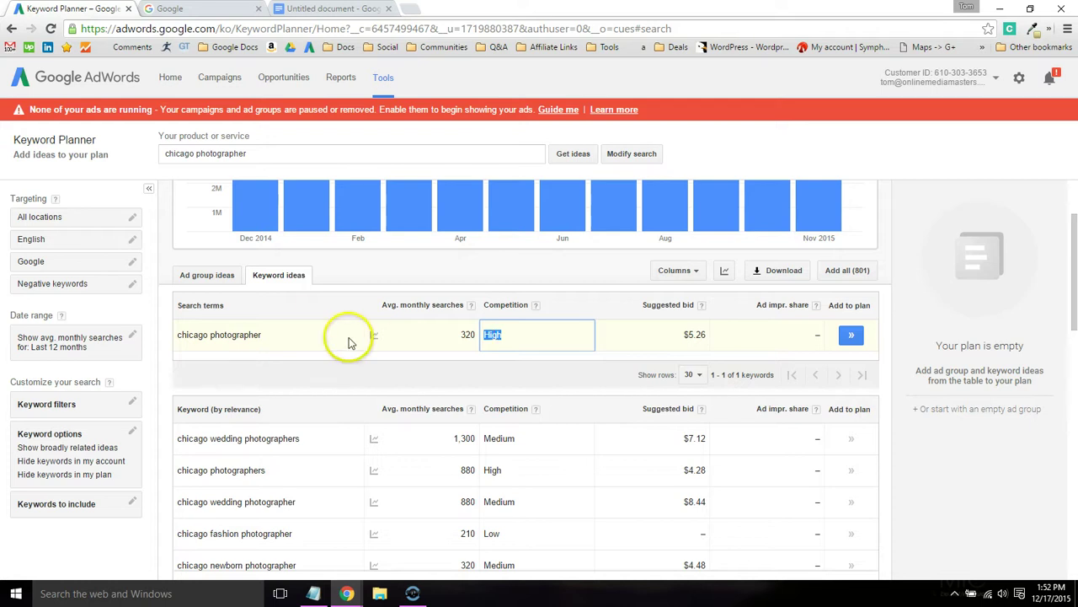
left_click_drag(250, 334, 175, 341)
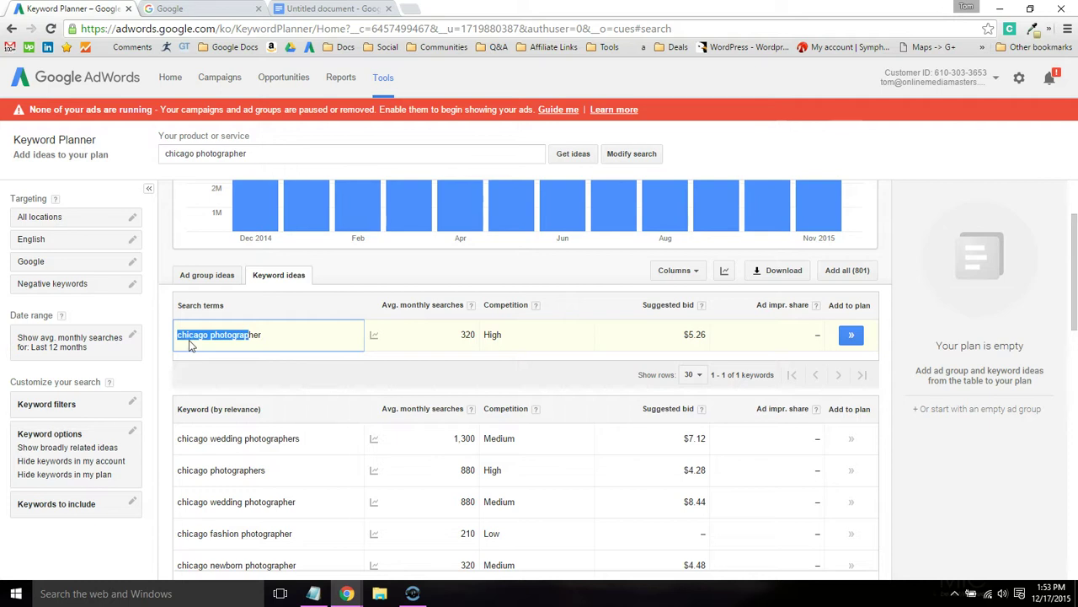
left_click(190, 345)
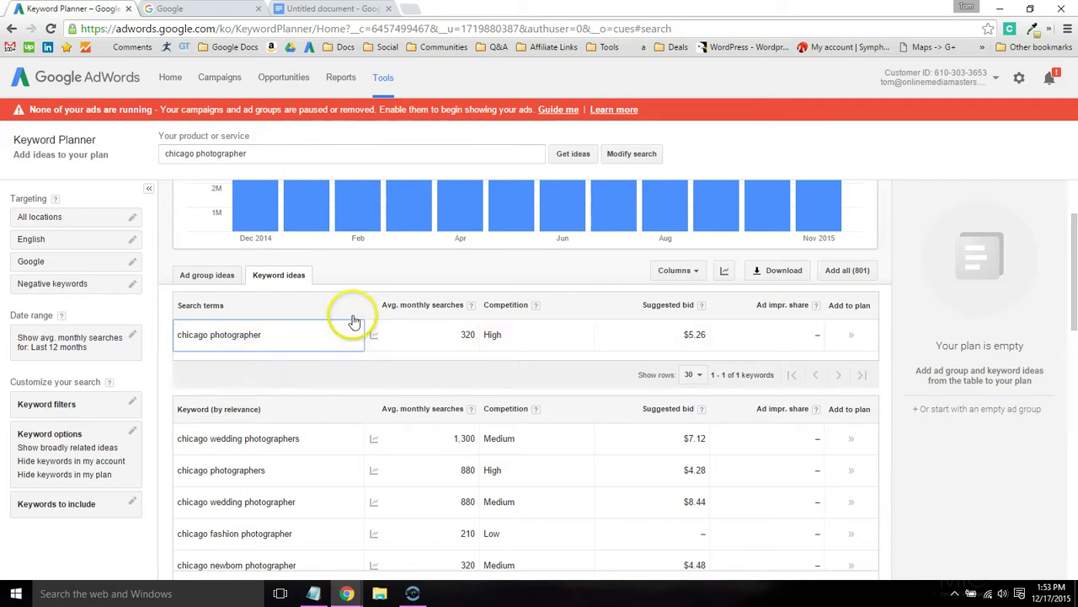
- Move the Google Docs tab beside Keyword Planner, place the cursor below "chicago wedding photographer" in the document, and return to Keyword Planner
scroll(354, 322, "down", 2)
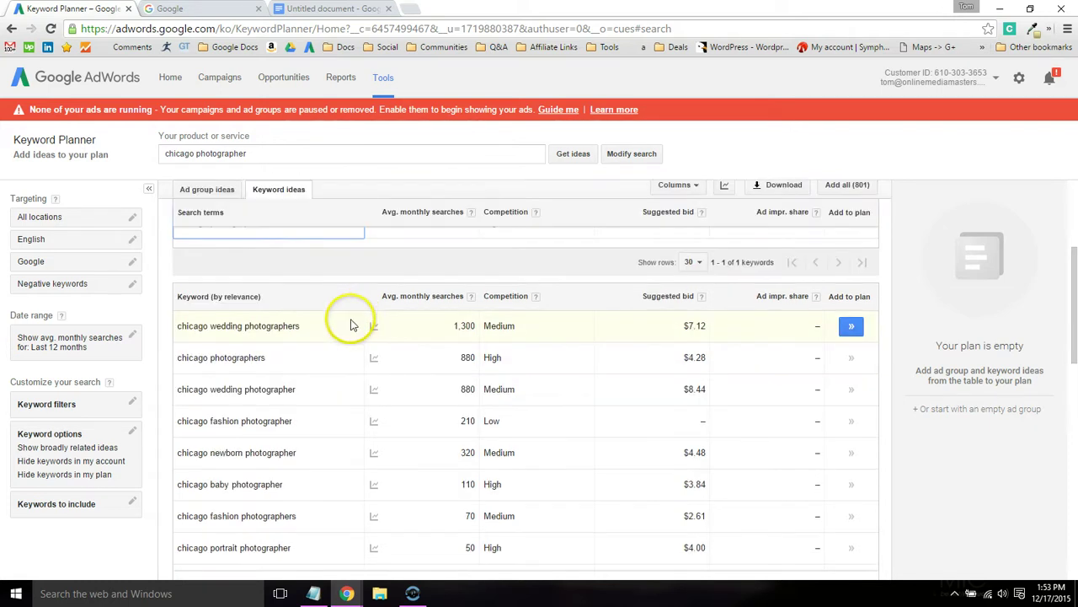
left_click(333, 8)
left_click(258, 9)
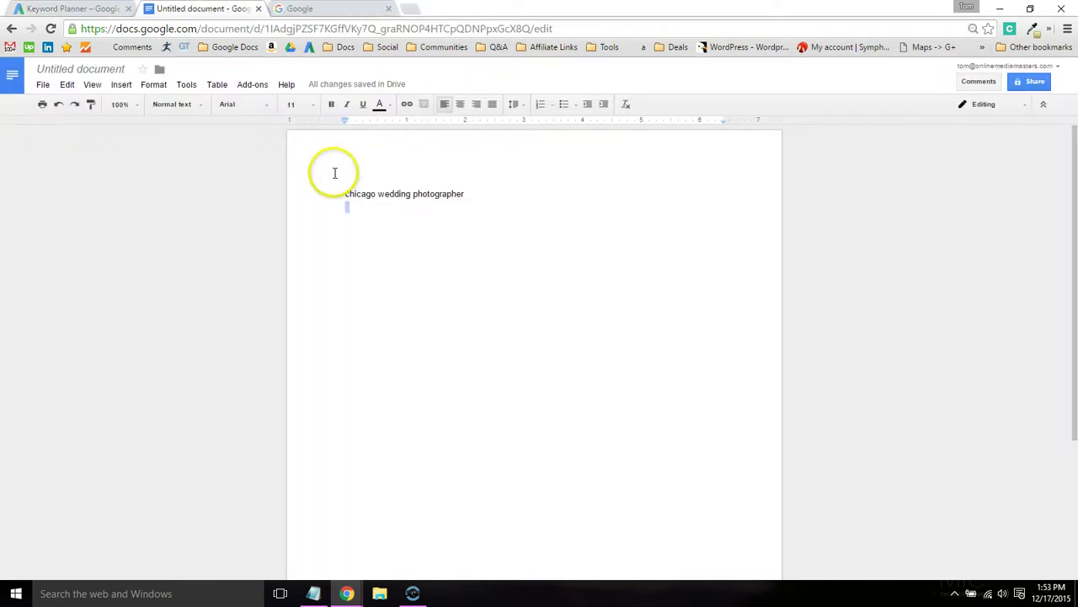
left_click(405, 239)
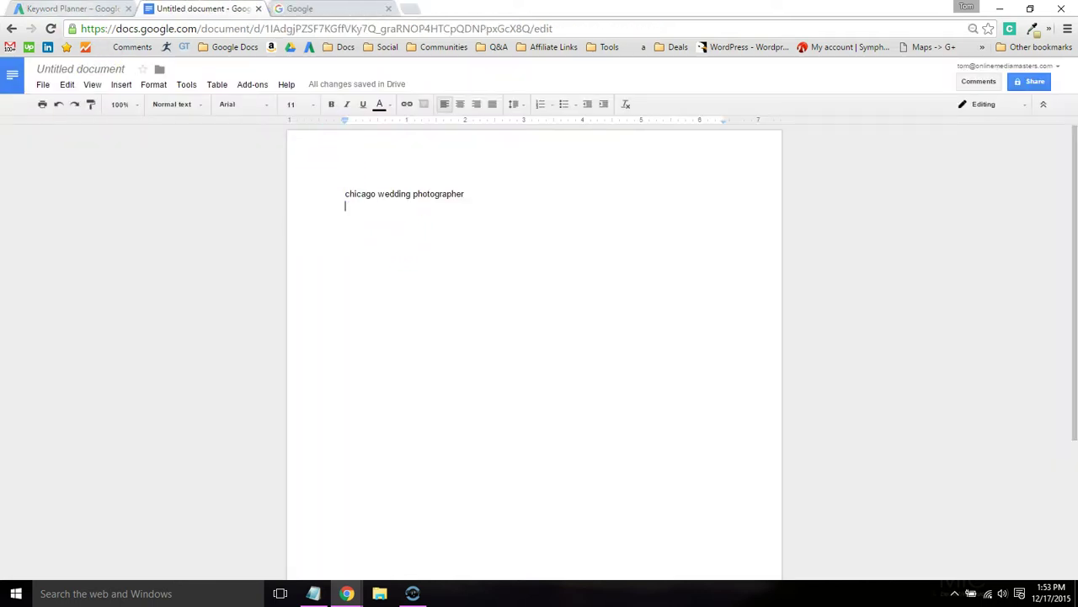
left_click(301, 9)
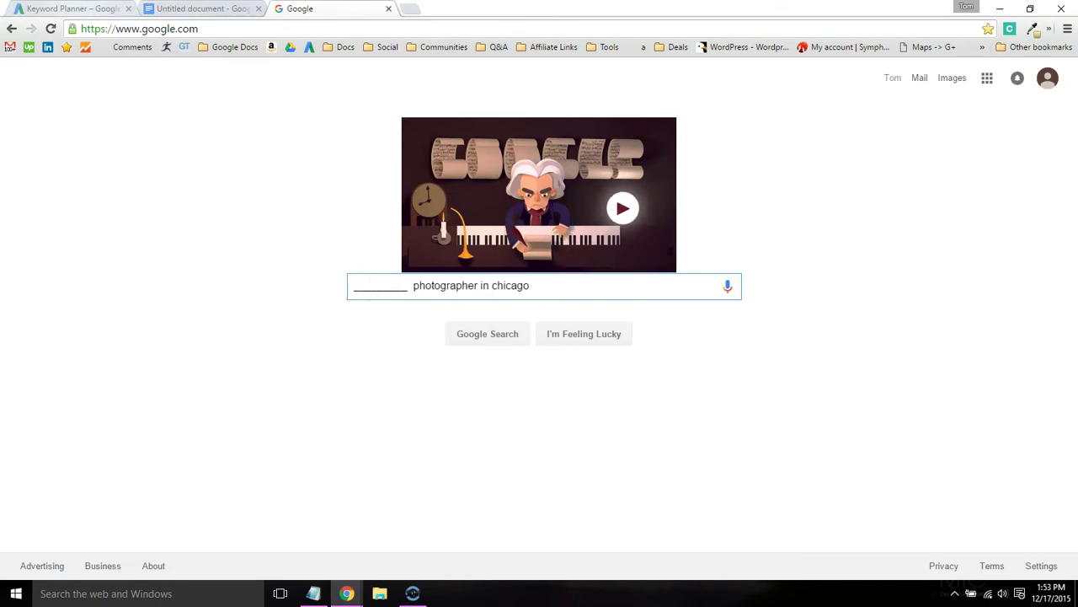
left_click(80, 9)
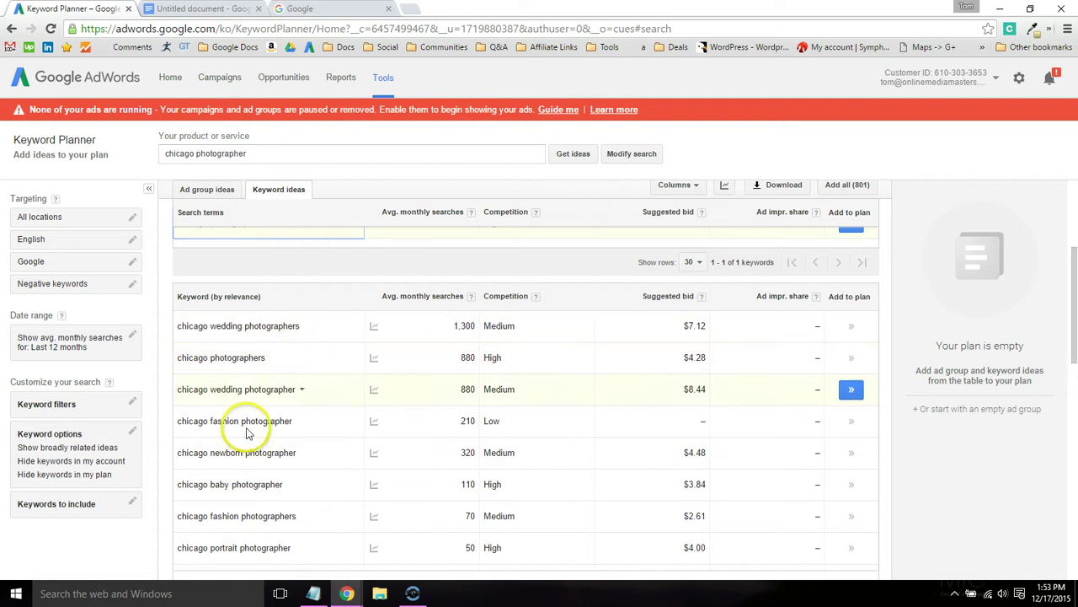
- Examine the rest of the keyword ideas for photography specialties such as "chicago baby photographer" and "chicago food photographers"
left_click_drag(180, 484, 274, 484)
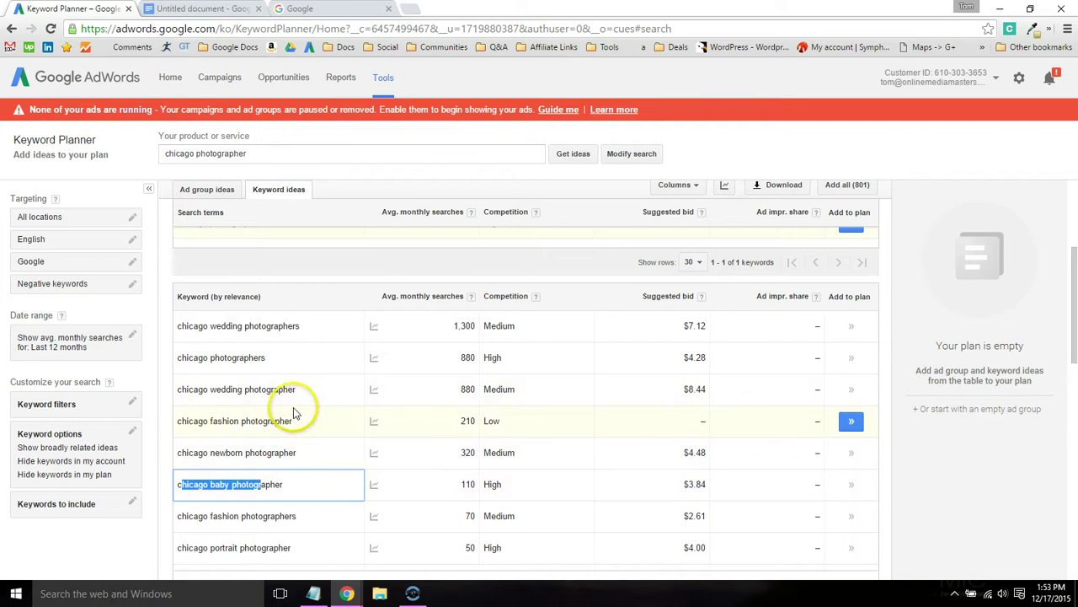
scroll(302, 405, "down", 2)
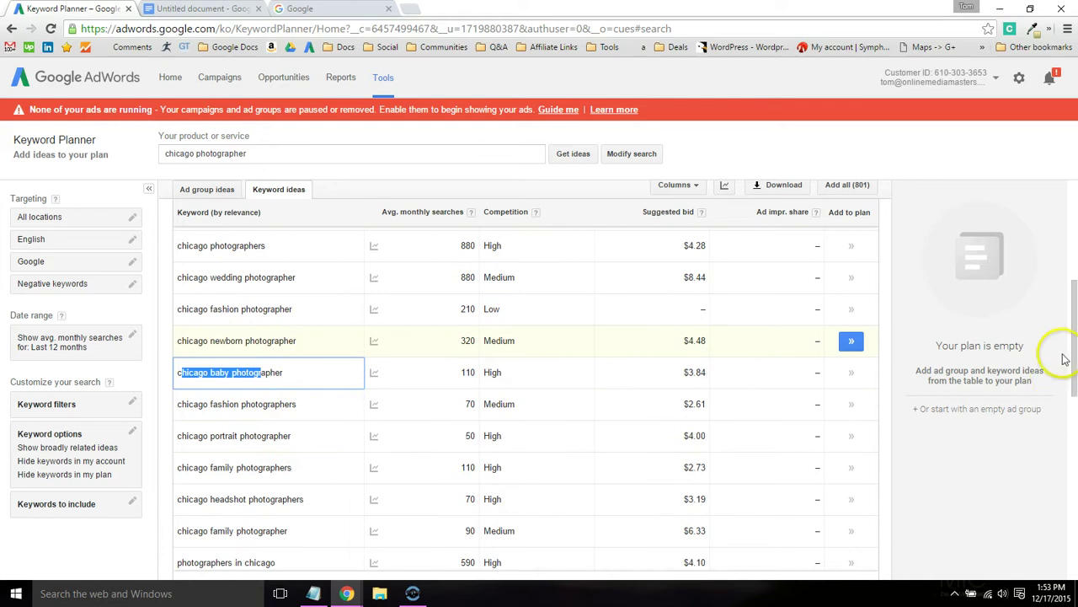
left_click_drag(1072, 349, 1060, 414)
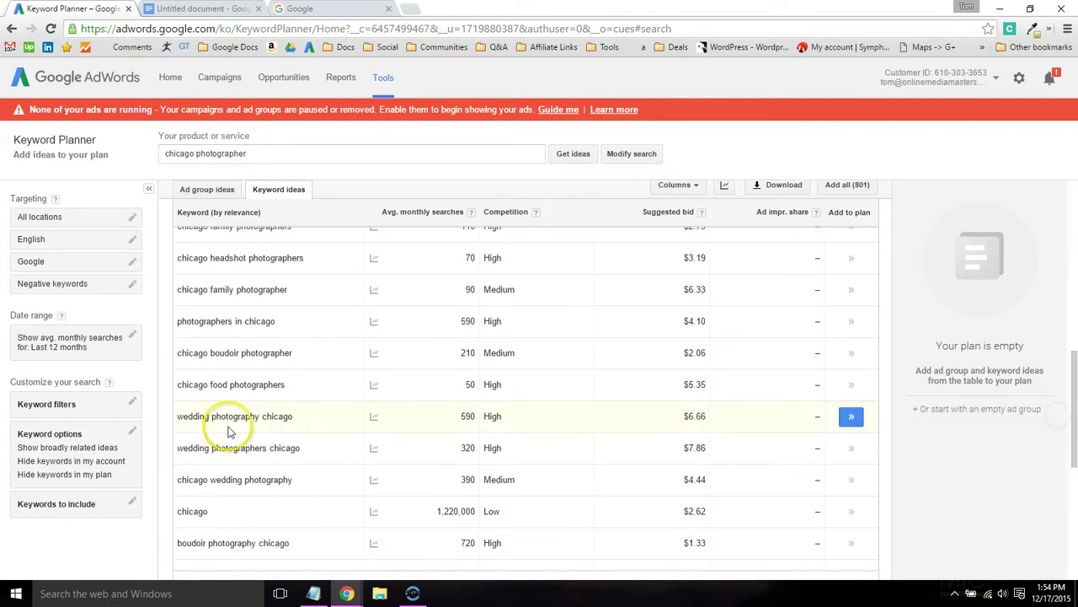
left_click(200, 389)
left_click_drag(186, 384, 255, 384)
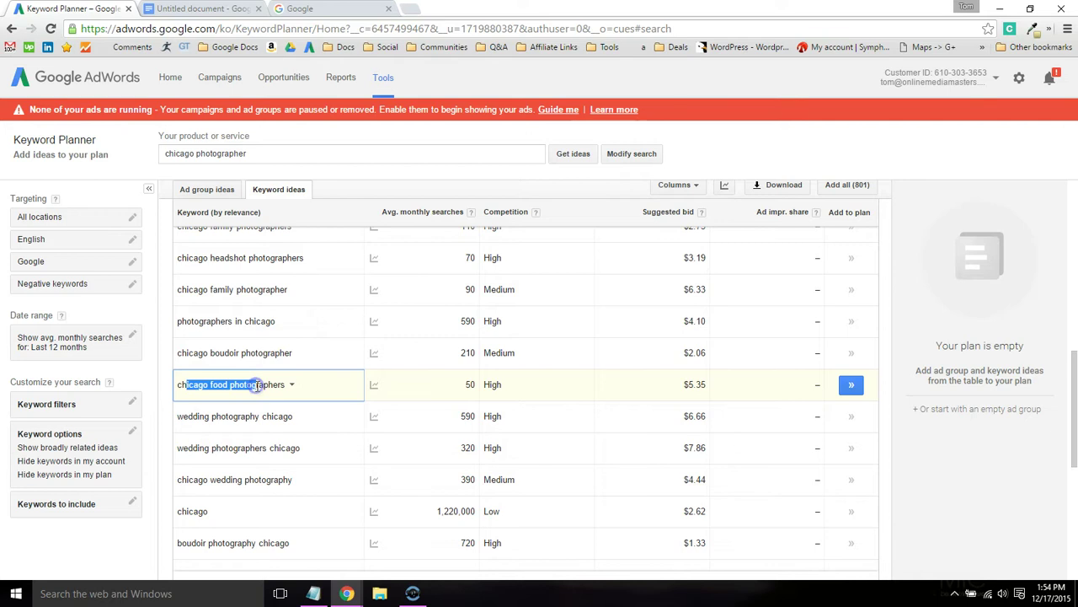
scroll(305, 368, "down", 2)
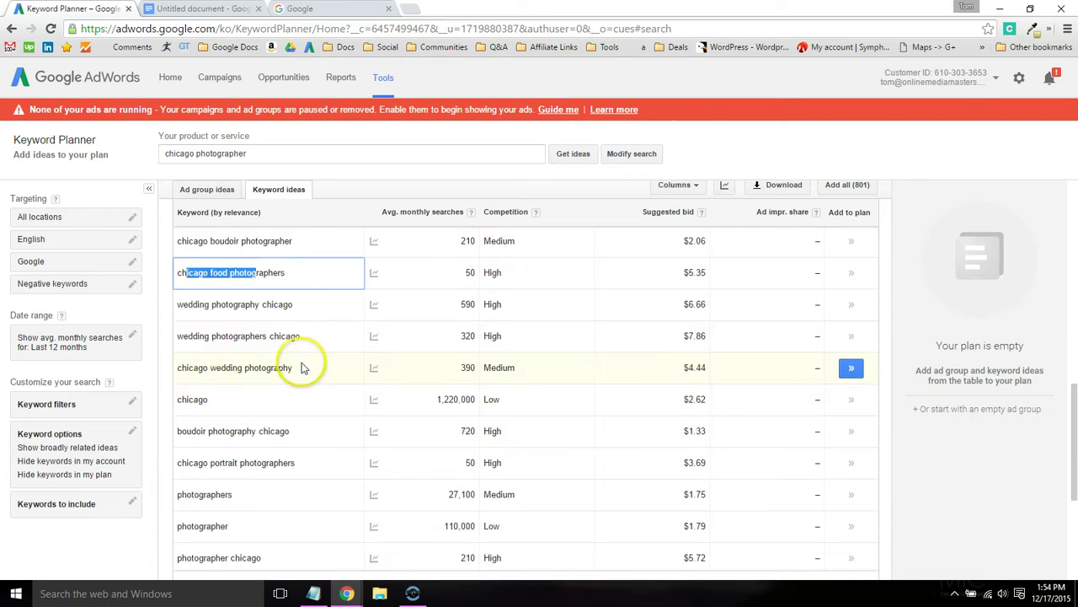
scroll(304, 367, "down", 2)
scroll(302, 371, "down", 3)
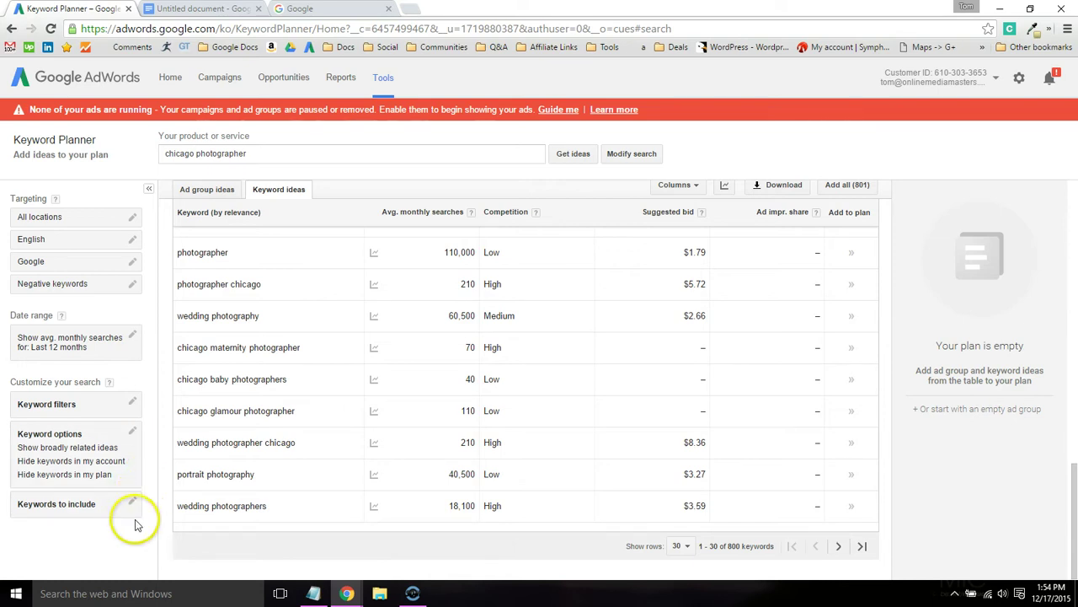
- Set the location targeting to Chicago, Illinois, United States and save it
left_click(133, 220)
left_click(129, 262)
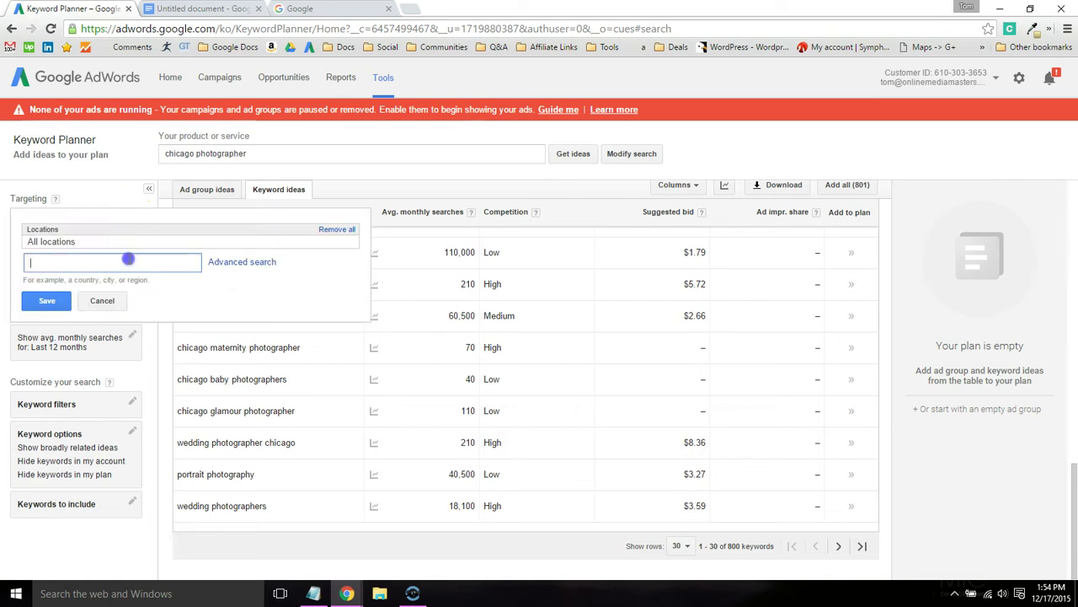
type("chica")
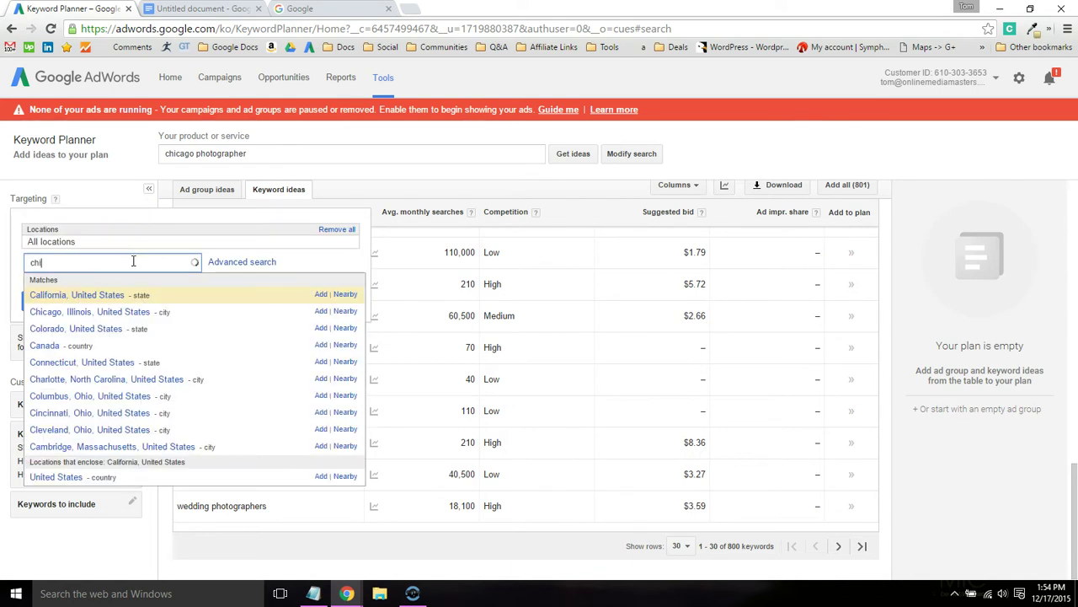
left_click(122, 294)
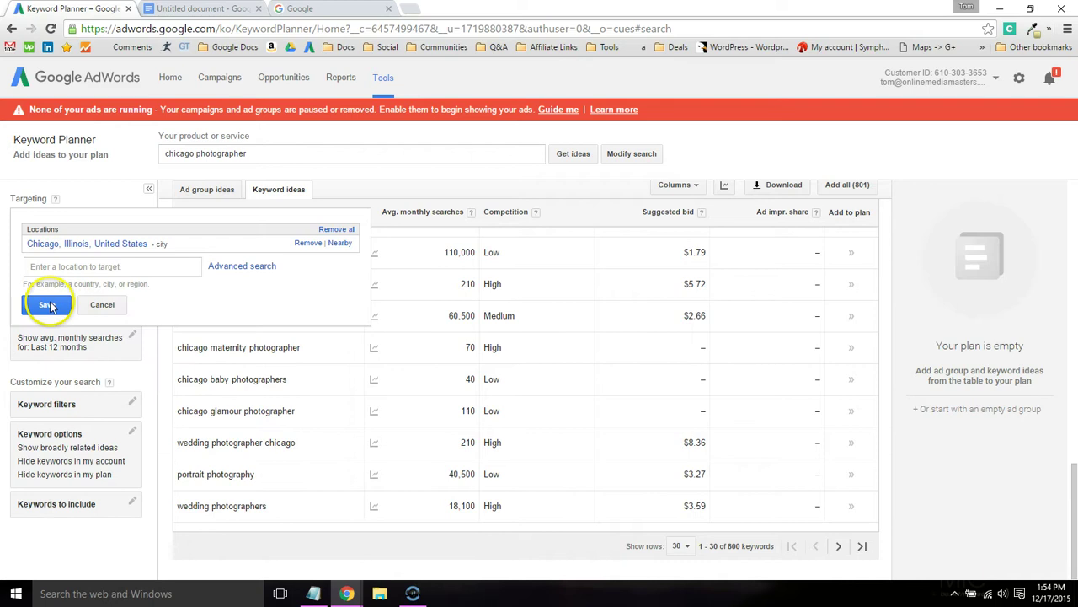
left_click(45, 304)
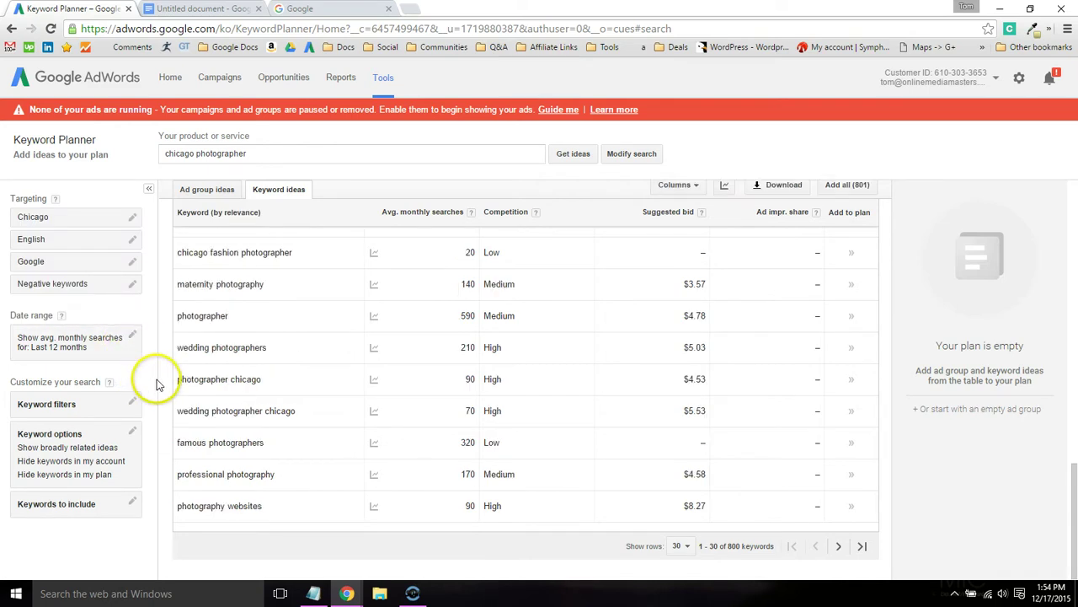
- Limit the results to keywords containing "wordpress seo", copying the term before saving the filter
left_click(131, 504)
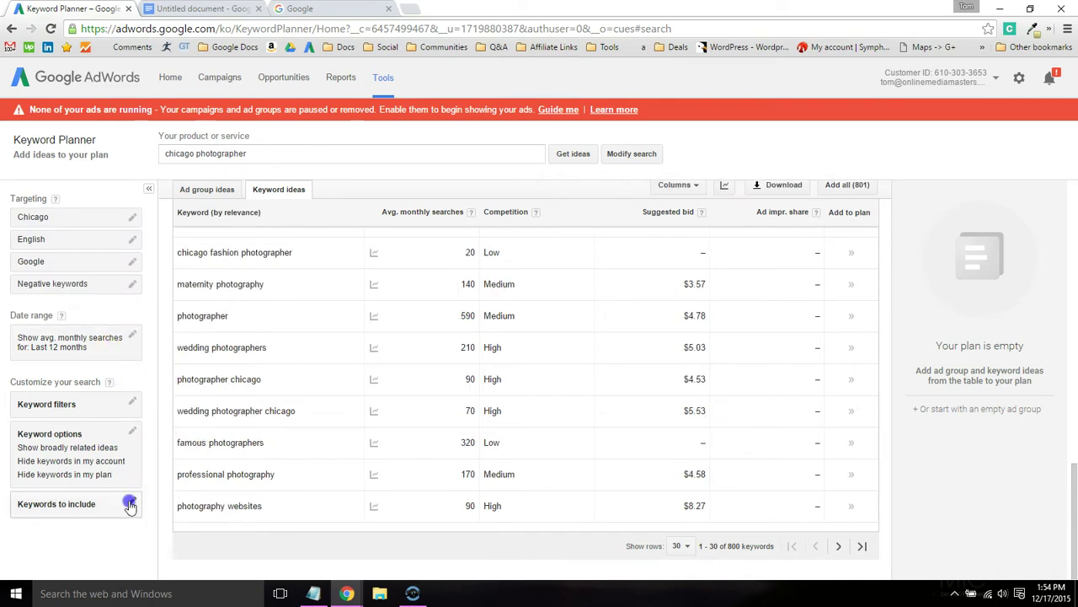
left_click(118, 414)
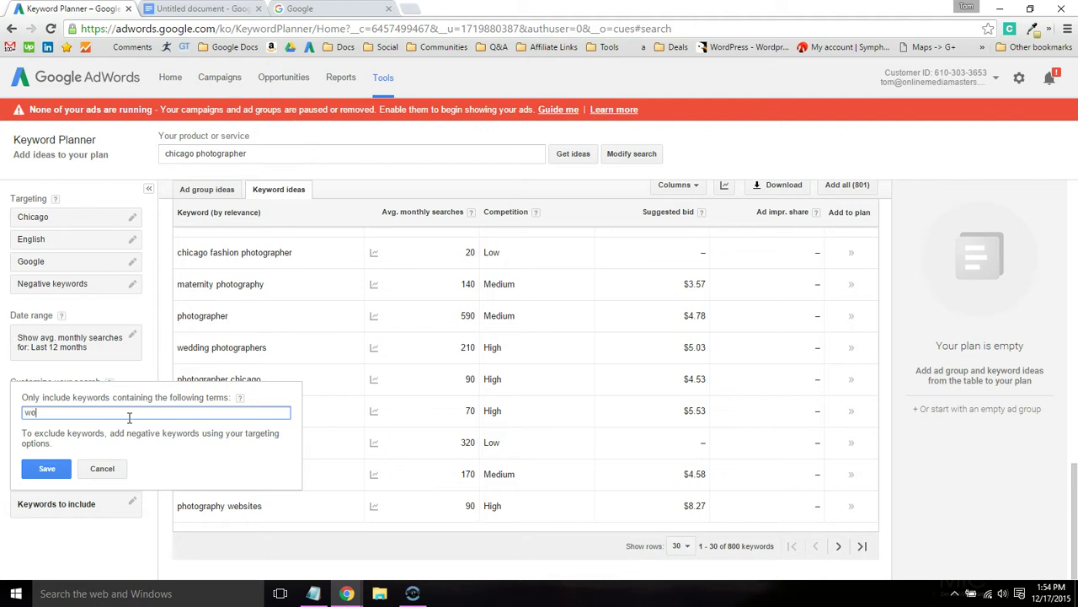
type("ess seo")
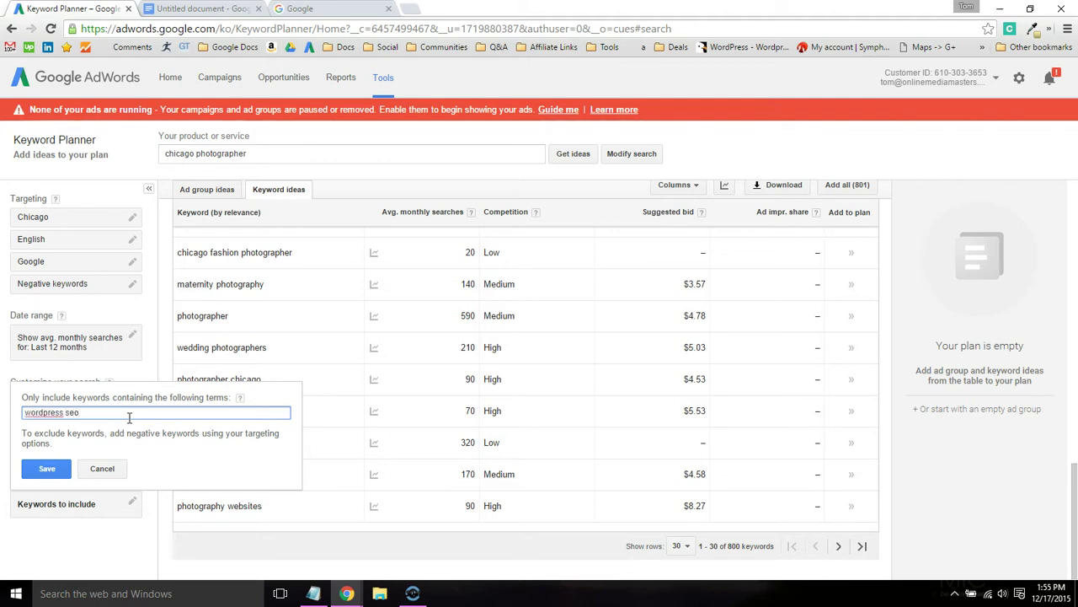
key("ctrl+a")
key("ctrl+c")
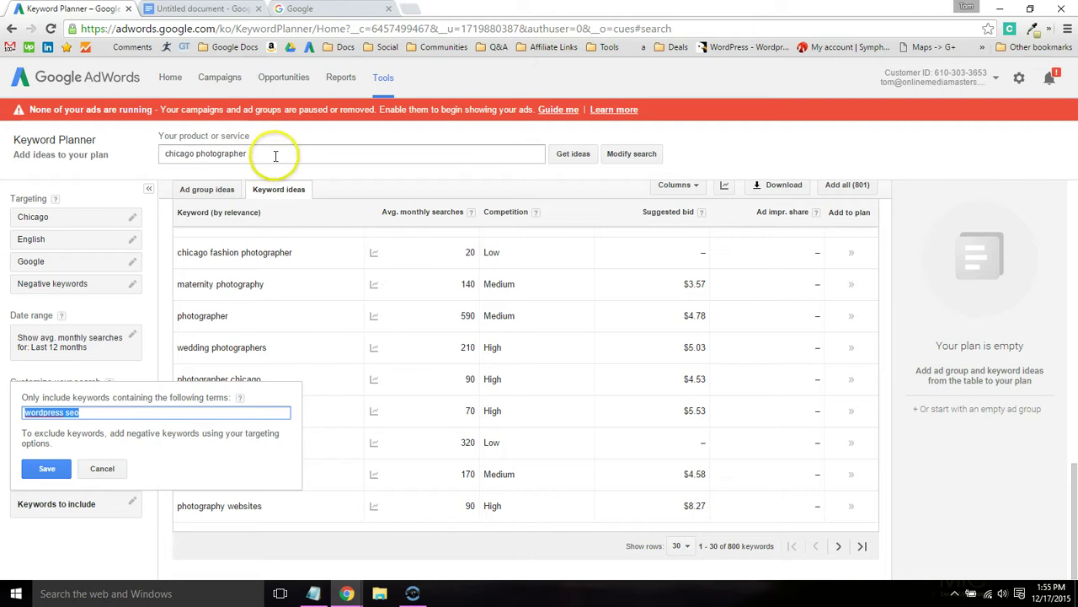
left_click(59, 469)
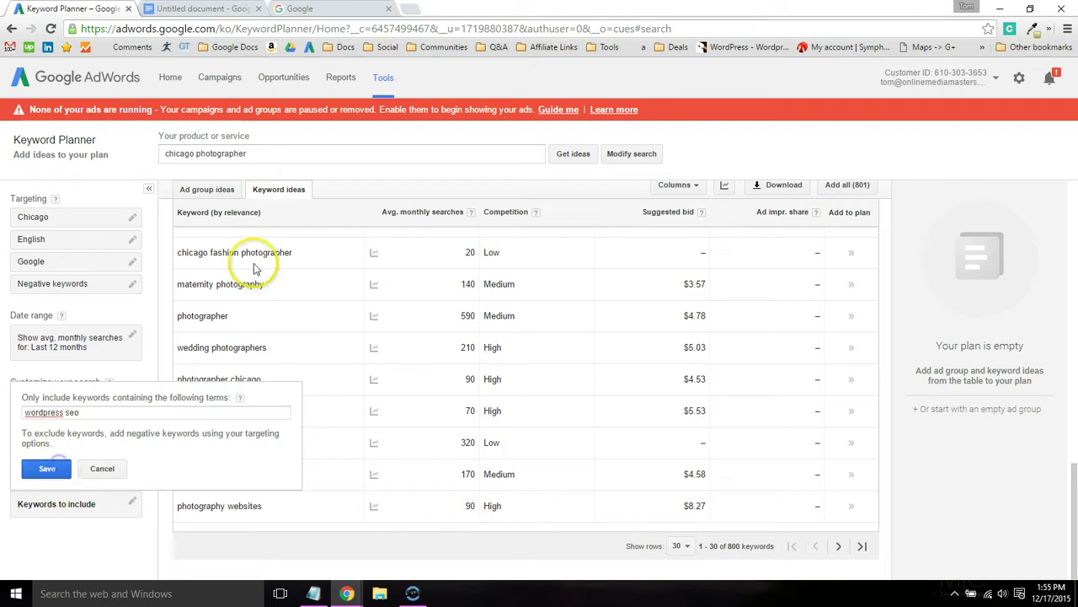
- Replace the product or service with "wordpress seo" and get the new keyword ideas
triple_click(289, 154)
key("ctrl+v")
left_click(573, 154)
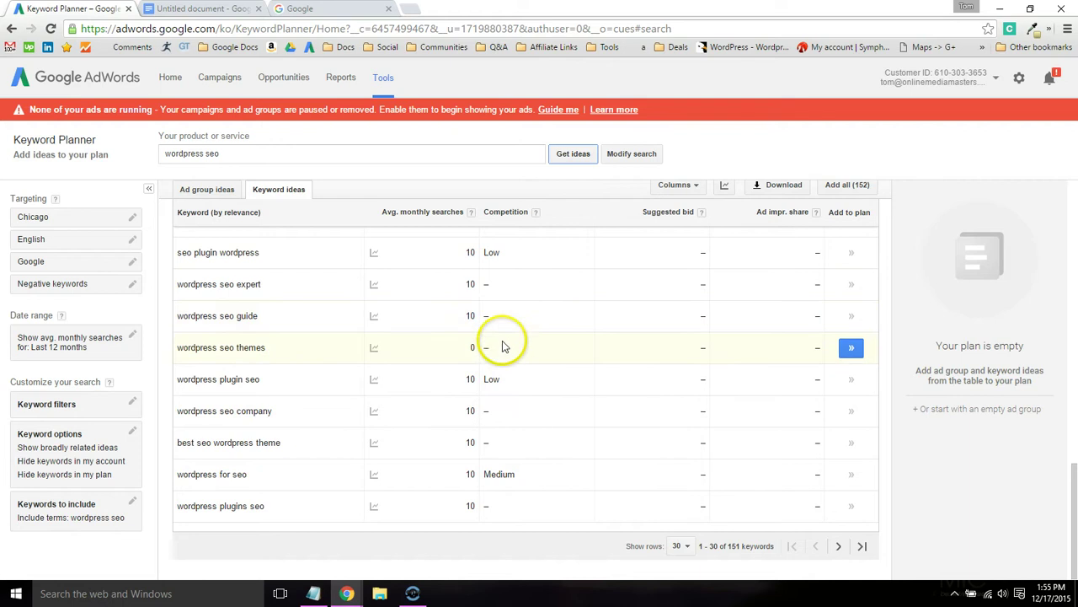
- Review the filtered keyword ideas, checking that entries such as "wordpress seo consultant" and "wordpress tags seo" contain both terms
scroll(504, 356, "up", 2)
scroll(484, 367, "up", 2)
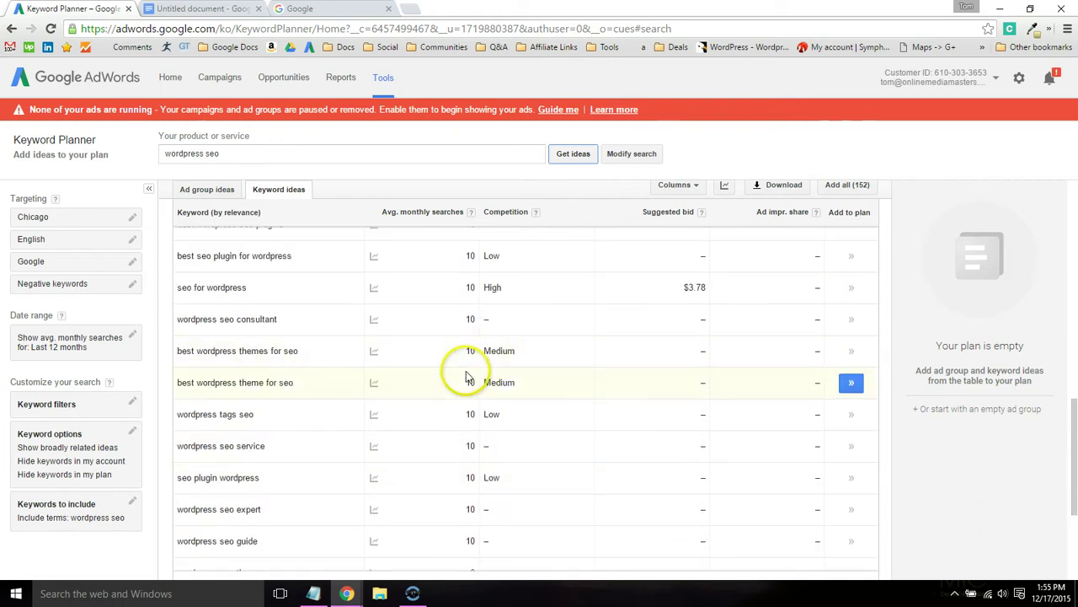
left_click(195, 322)
left_click_drag(191, 320, 264, 318)
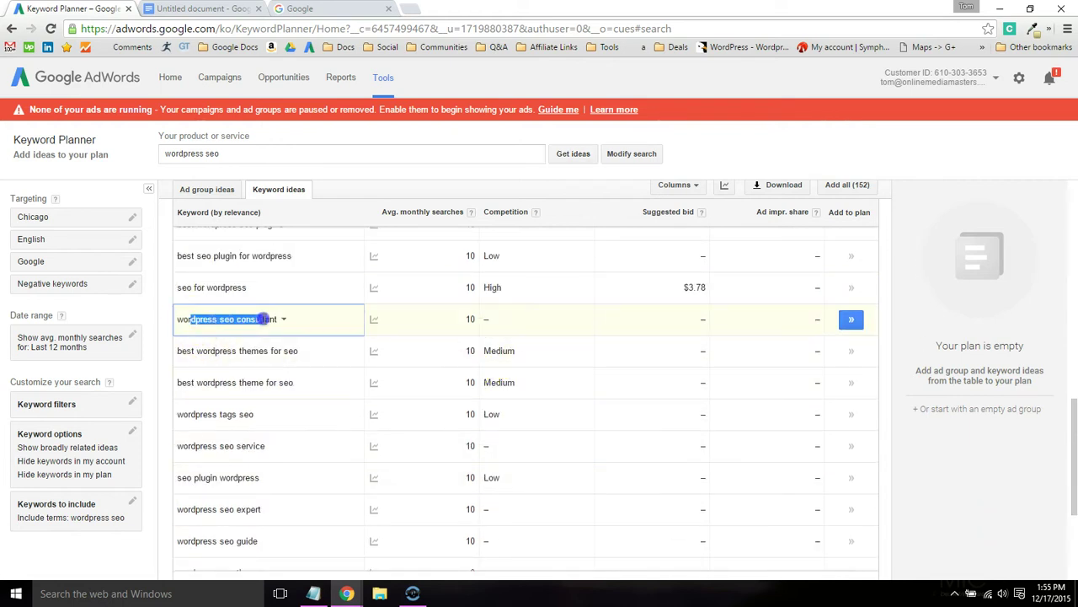
left_click(200, 414)
left_click_drag(195, 414, 247, 413)
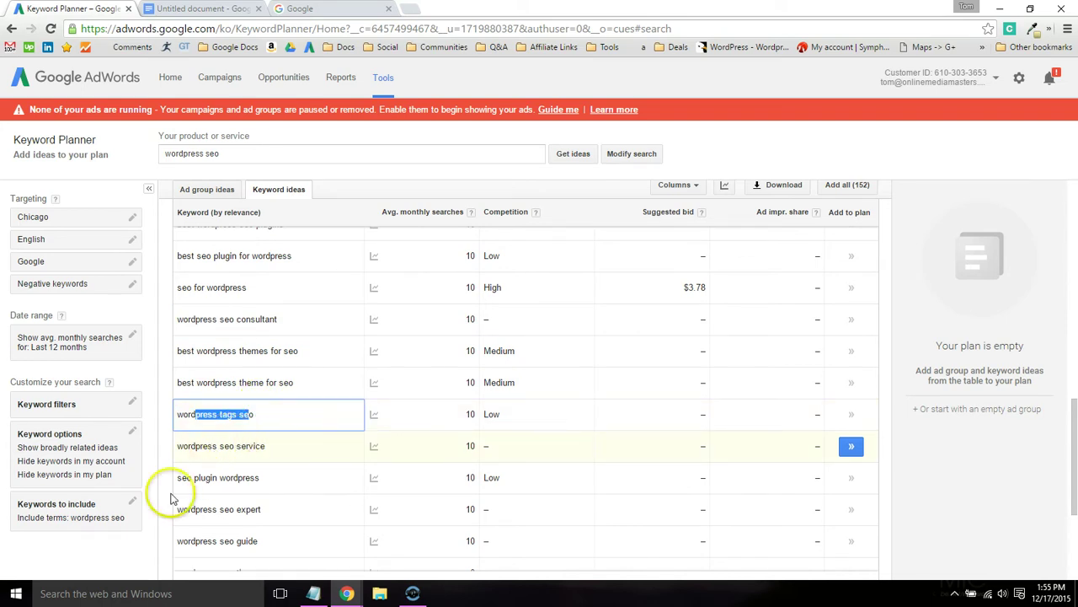
left_click(130, 508)
left_click(147, 411)
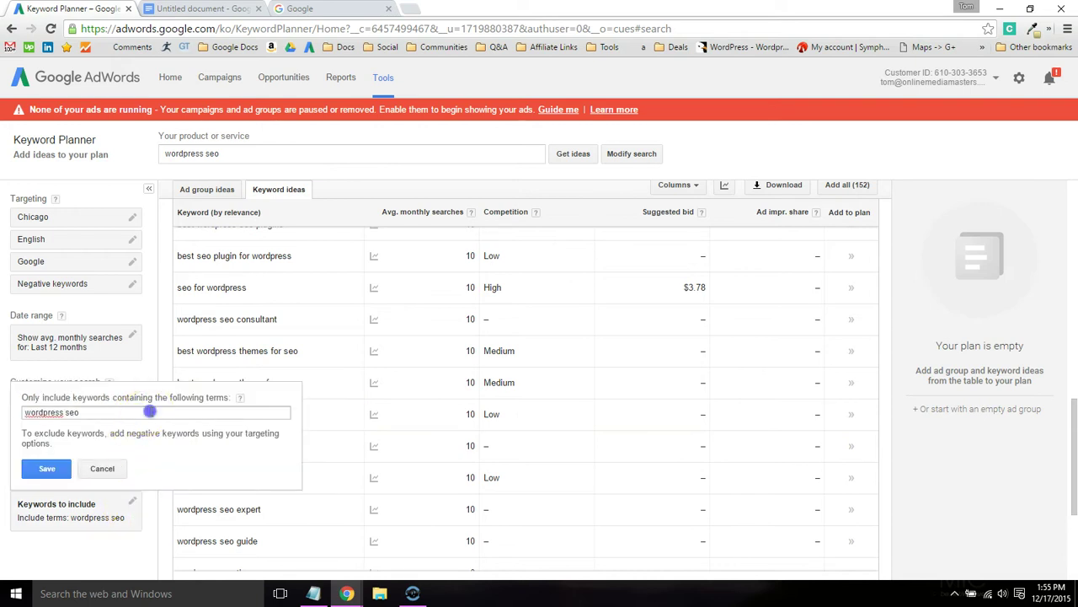
triple_click(149, 411)
left_click(104, 546)
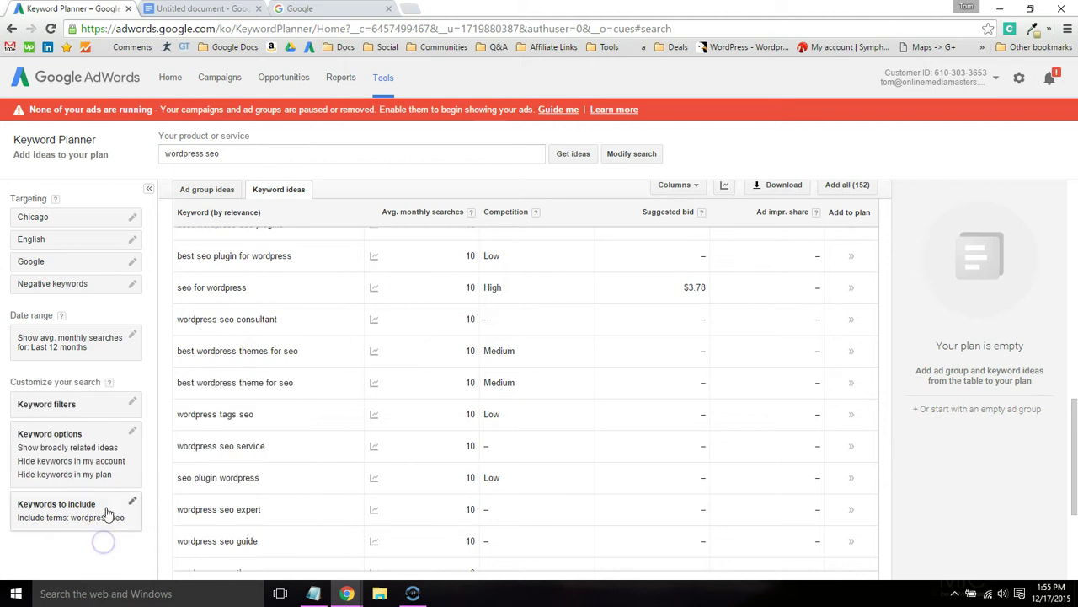
- Inspect the date range settings and the keyword filter options, closing each without making changes
left_click(133, 337)
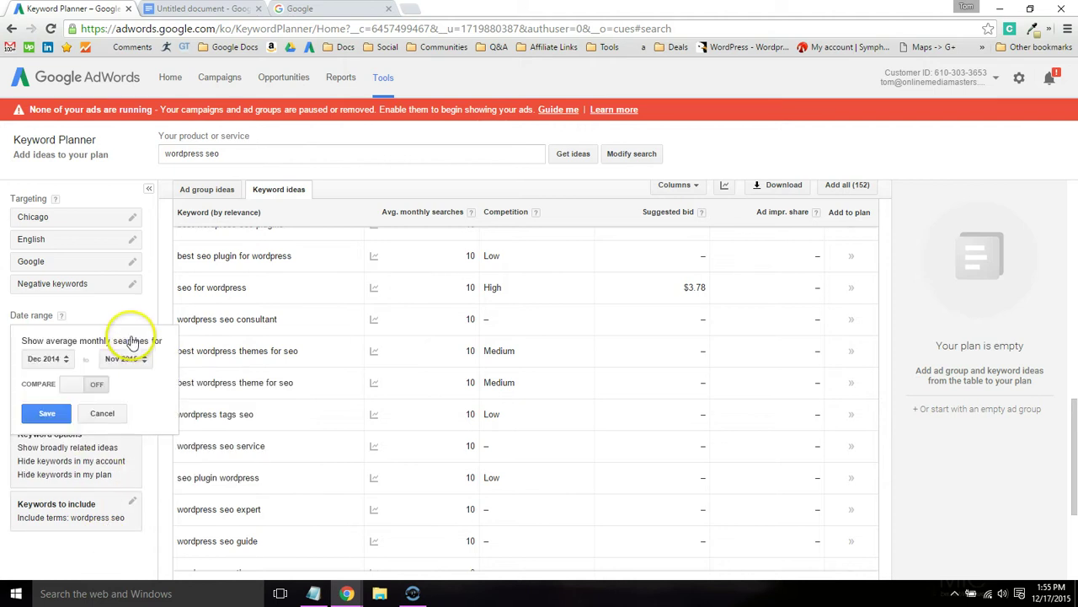
left_click(131, 554)
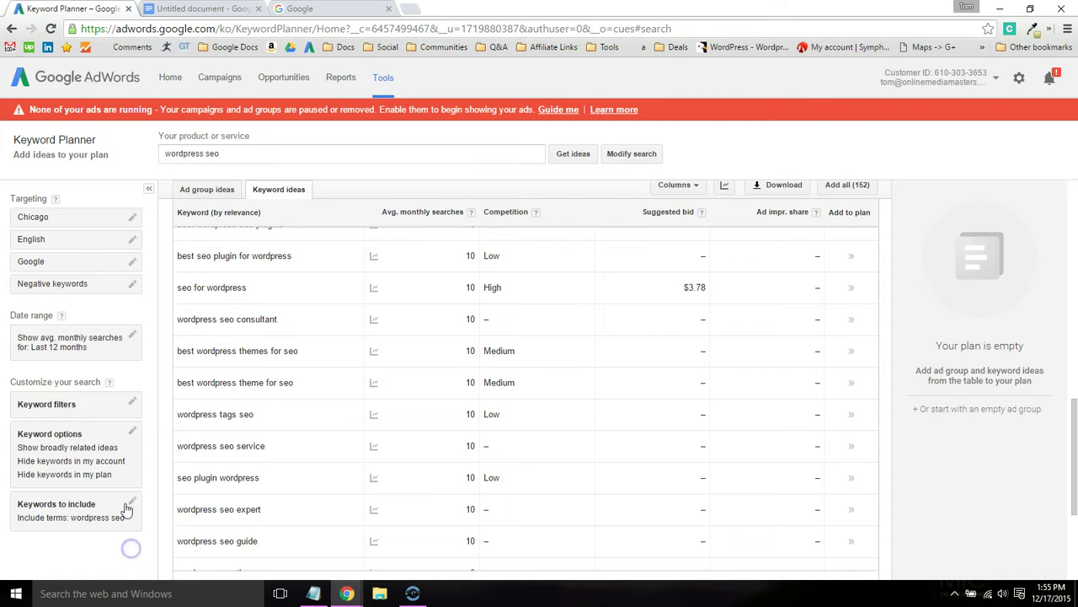
left_click(131, 407)
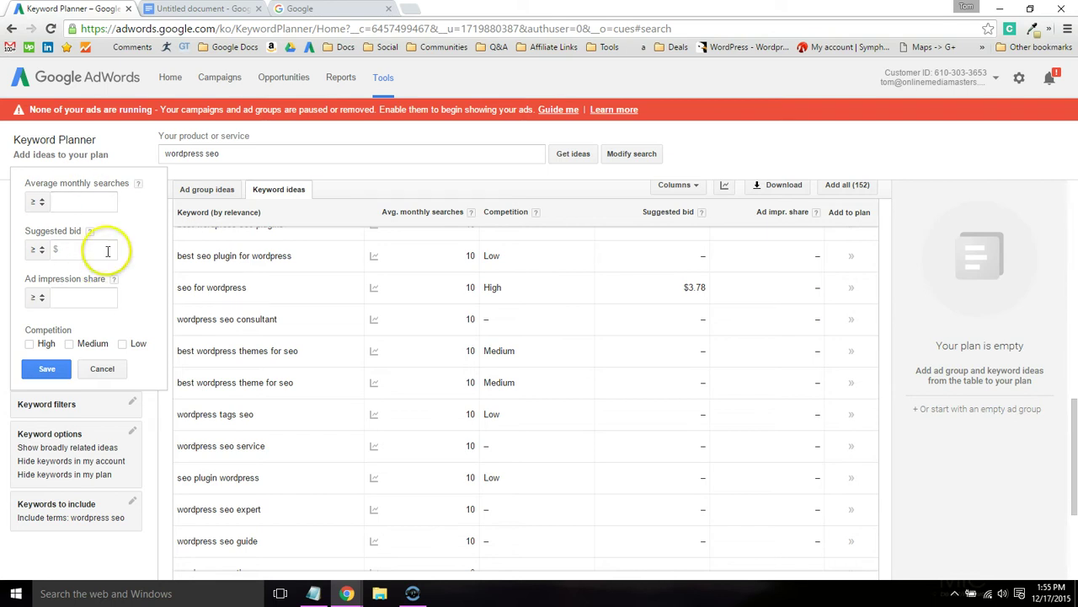
left_click(87, 554)
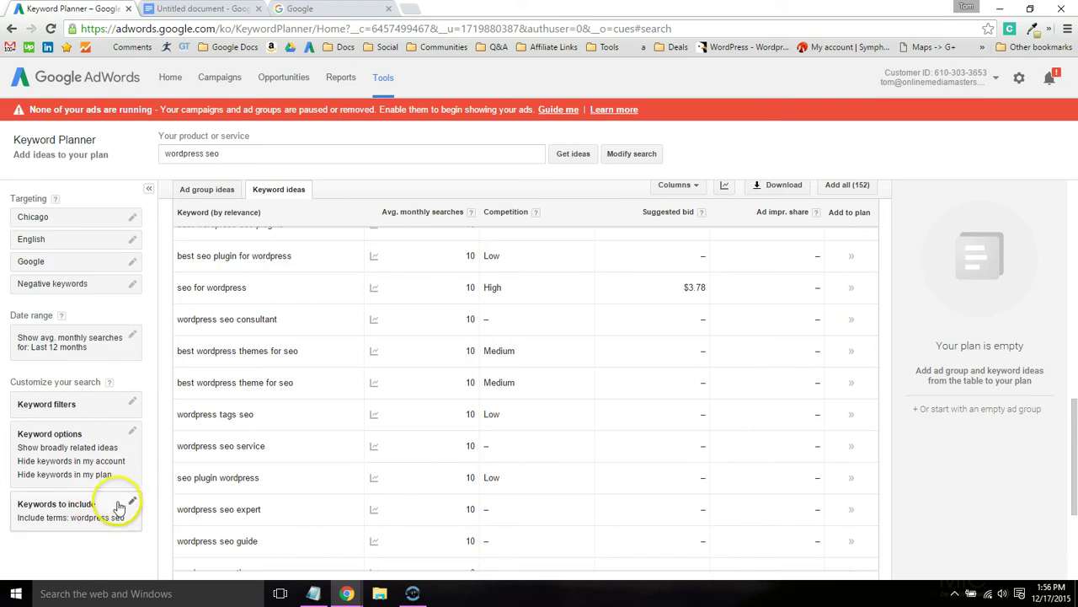
- Check the fill-in-the-blank "photographer in chicago" query on the Google search page and return to the keyword ideas
scroll(437, 400, "up", 4)
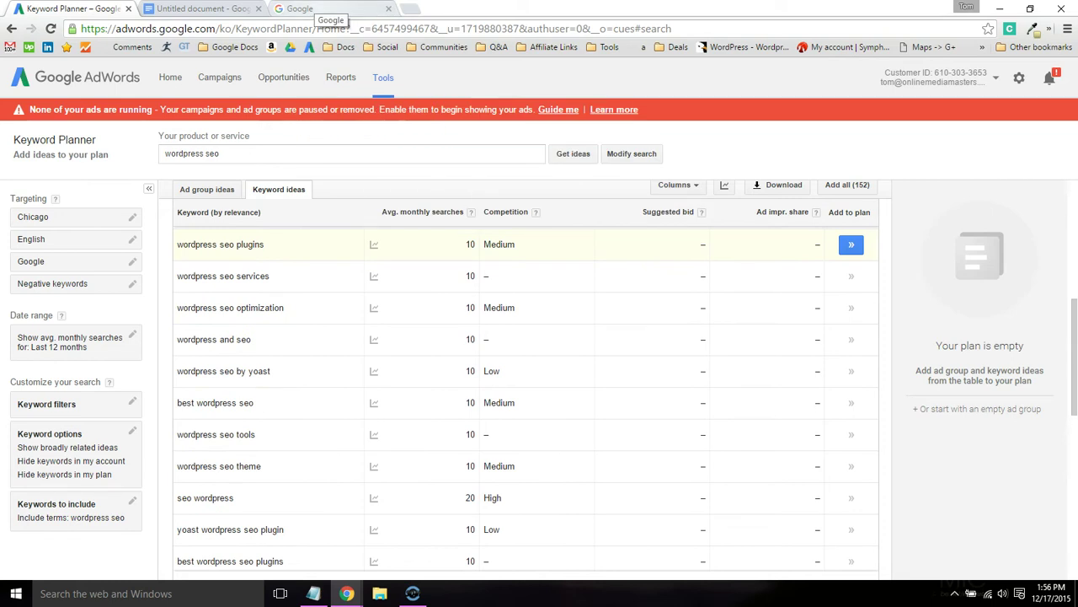
left_click(330, 9)
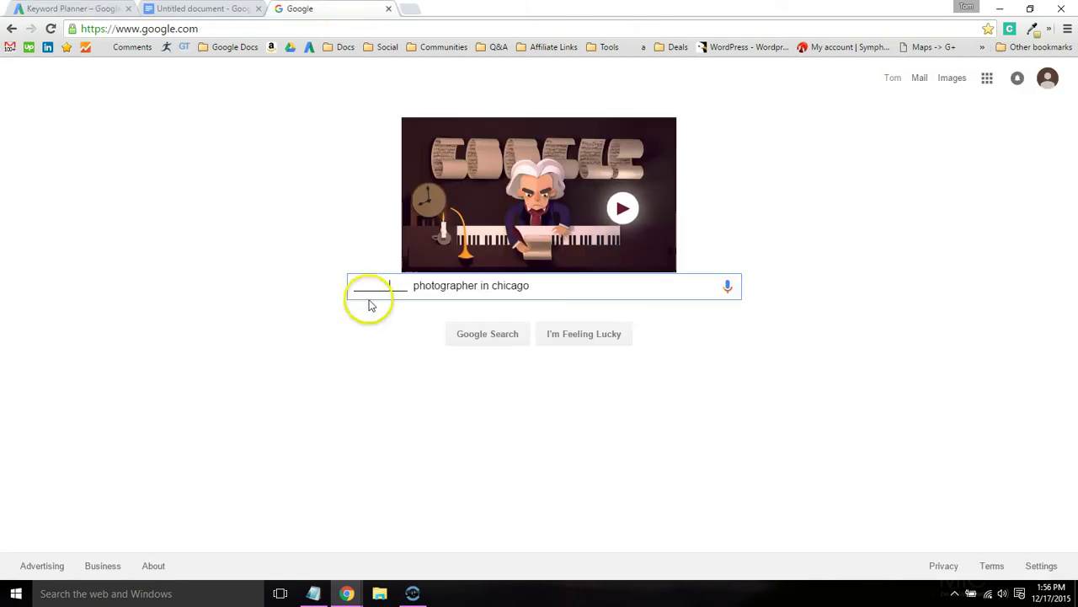
left_click(74, 9)
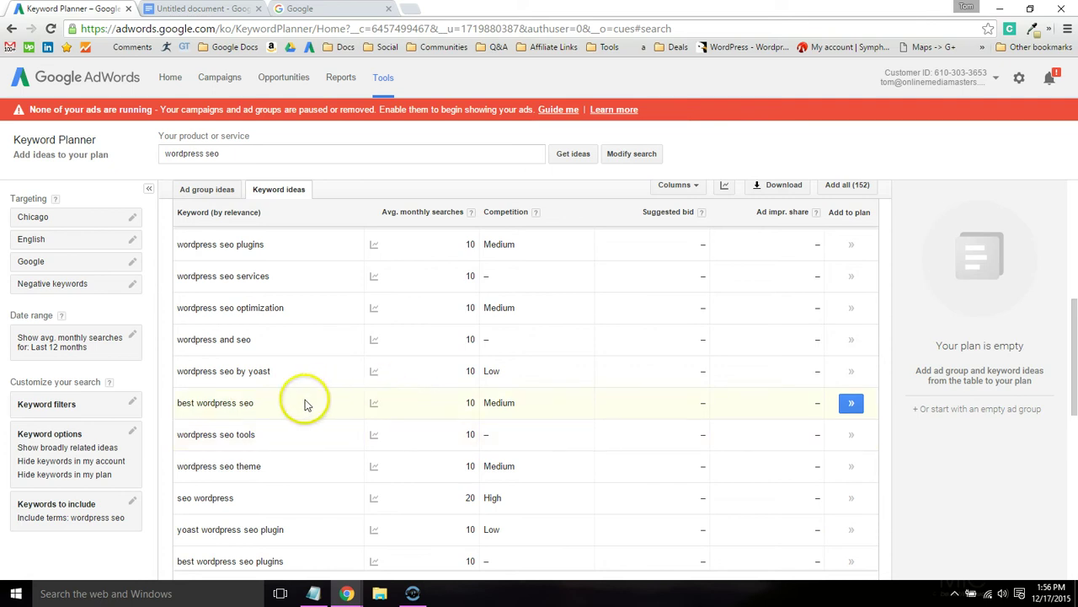
- Highlight the keyword "seo wordpress" in the ideas list and look at the monthly search volume chart
left_click(242, 502)
left_click_drag(211, 495, 174, 498)
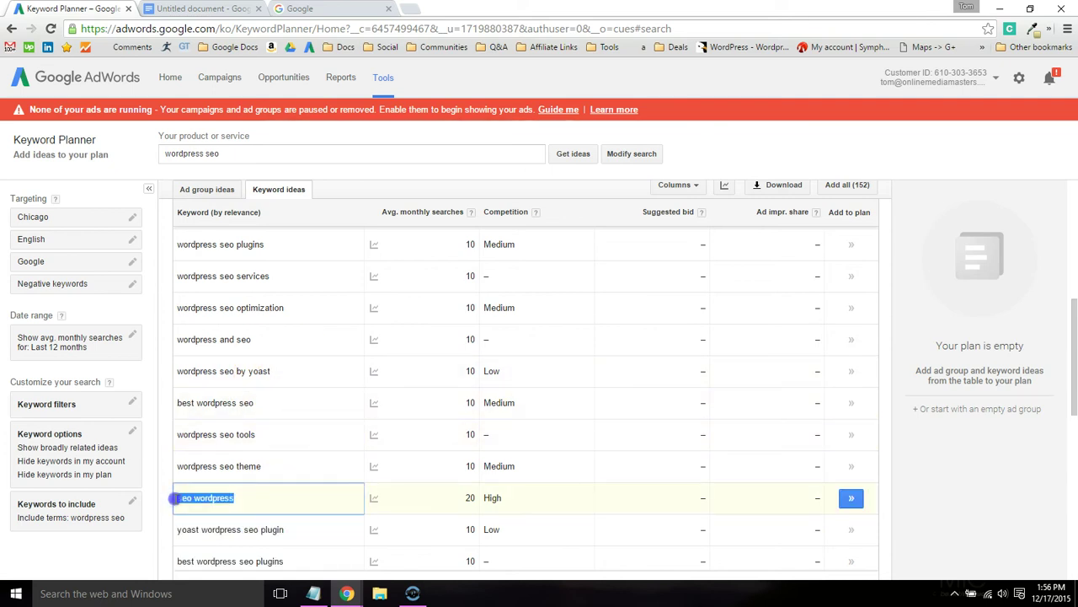
scroll(278, 425, "up", 5)
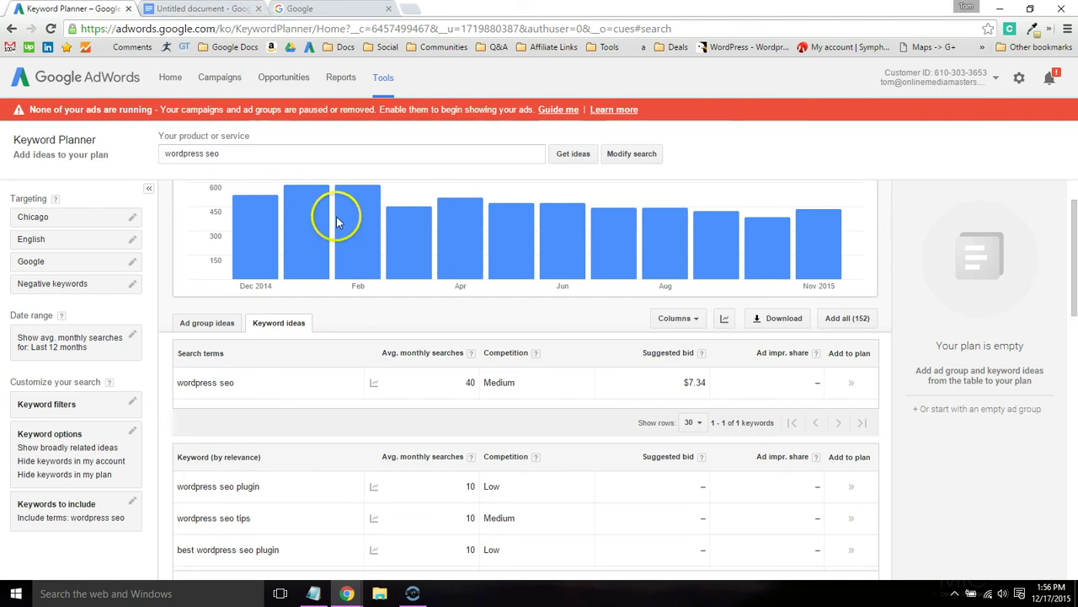
- Return to the Keyword Planner start page and view the sections for multiplying keyword lists and getting search volume data and trends
left_click(10, 28)
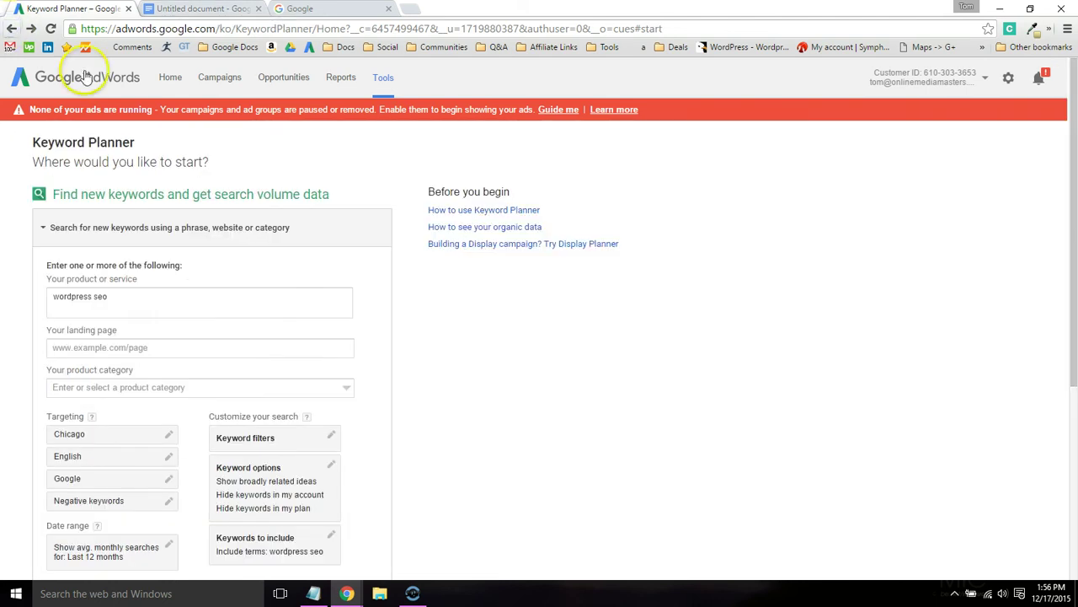
scroll(325, 294, "down", 3)
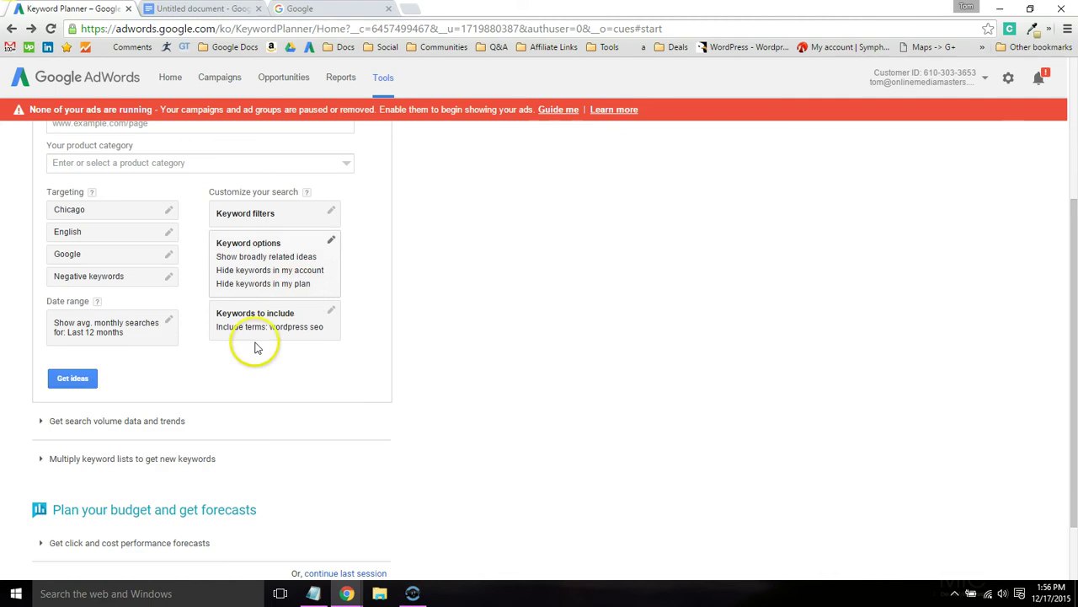
left_click(160, 462)
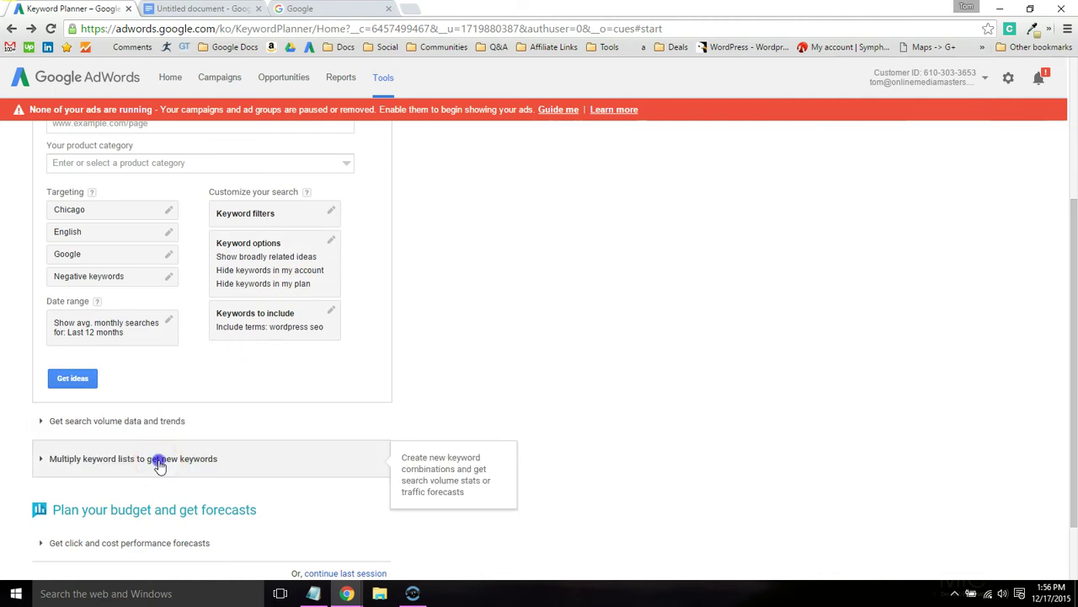
scroll(309, 320, "up", 2)
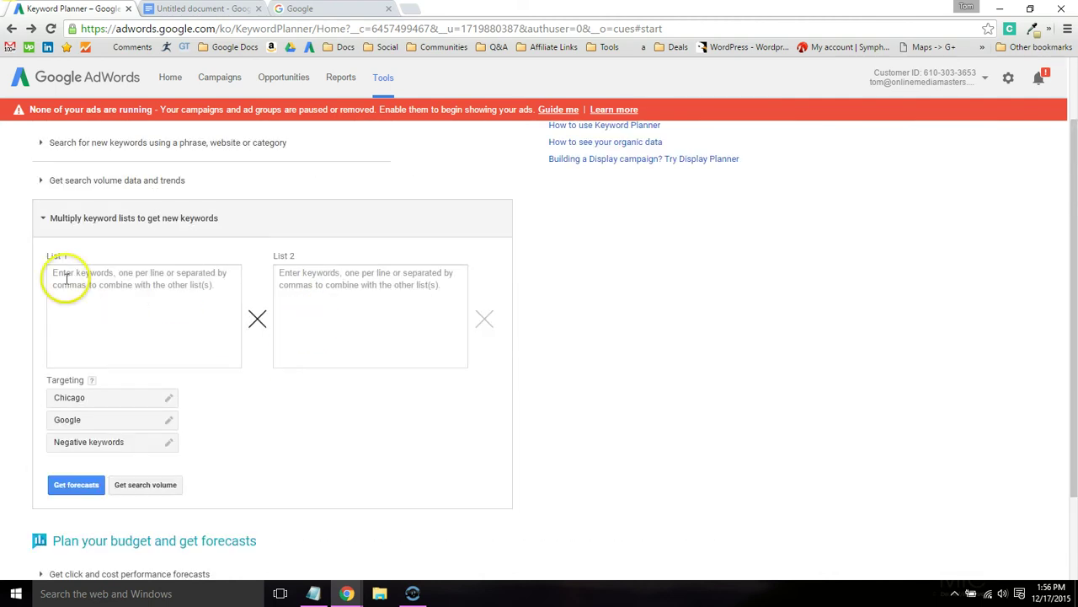
left_click(131, 181)
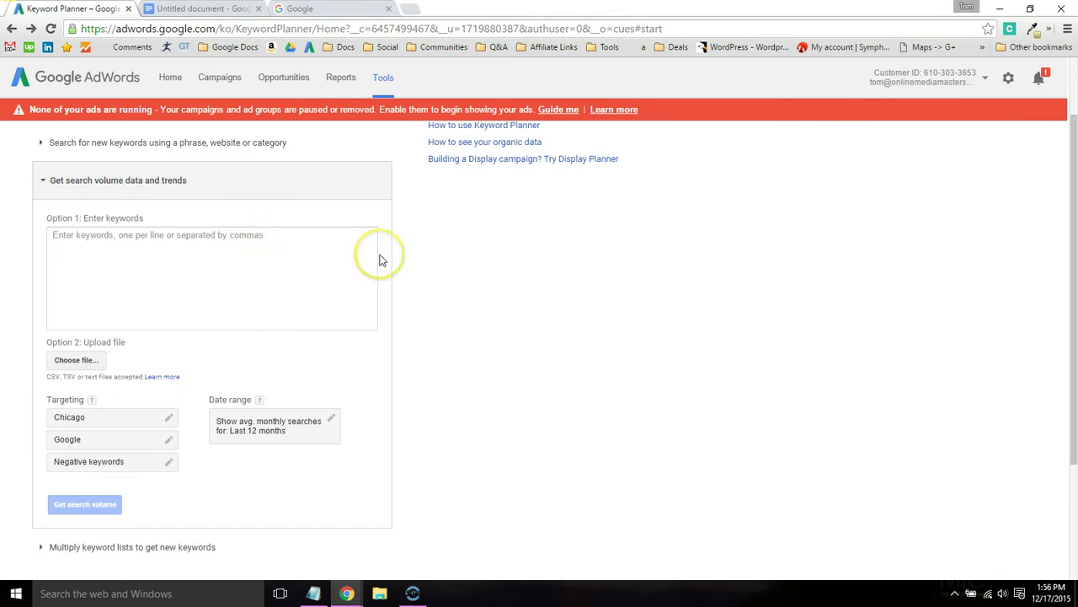